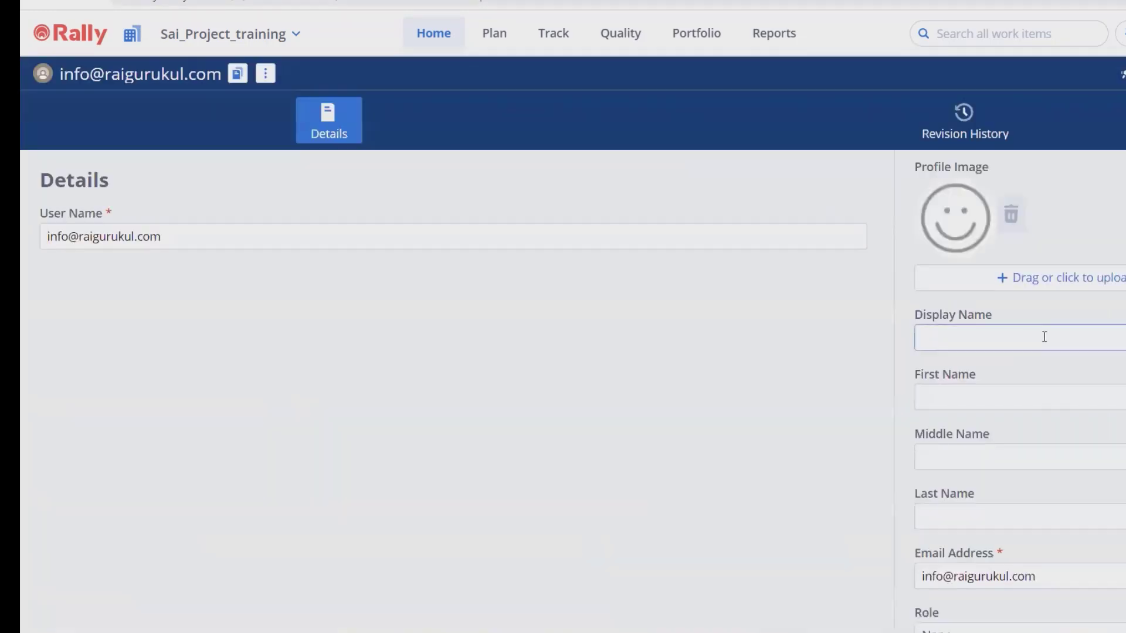
Step: Open the project's Backlog from the Plan menu, showing US3 Backlog1 at 5 points
{"action": "scroll", "coordinate": [1043, 334], "scroll_direction": "down", "scroll_amount": 10}
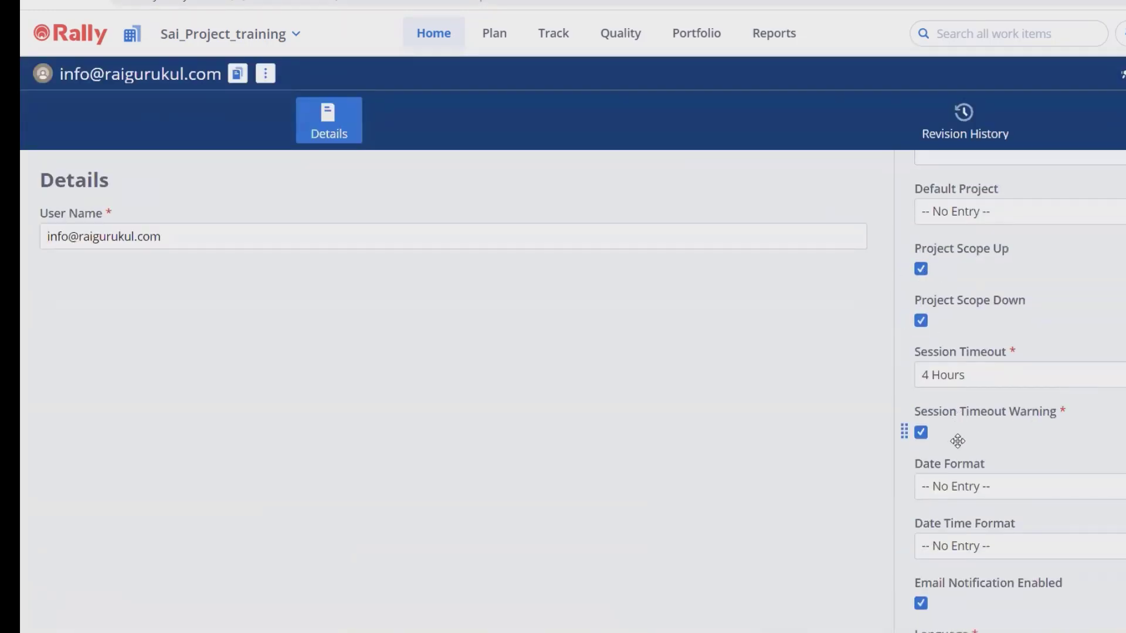
{"action": "scroll", "coordinate": [950, 501], "scroll_direction": "down", "scroll_amount": 5}
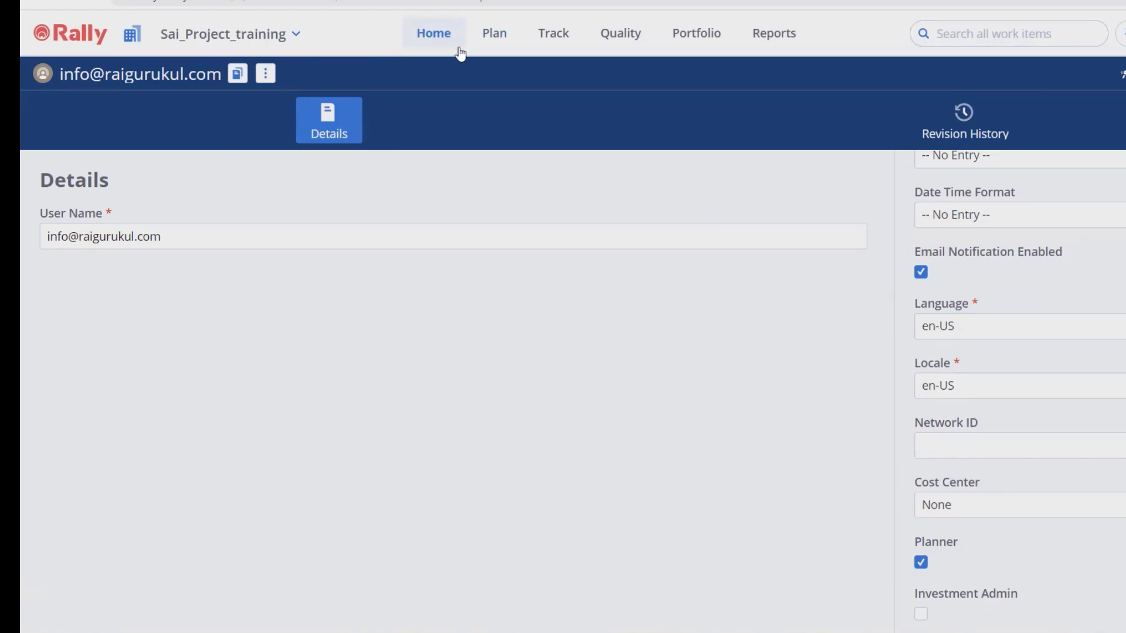
{"action": "left_click", "coordinate": [497, 32]}
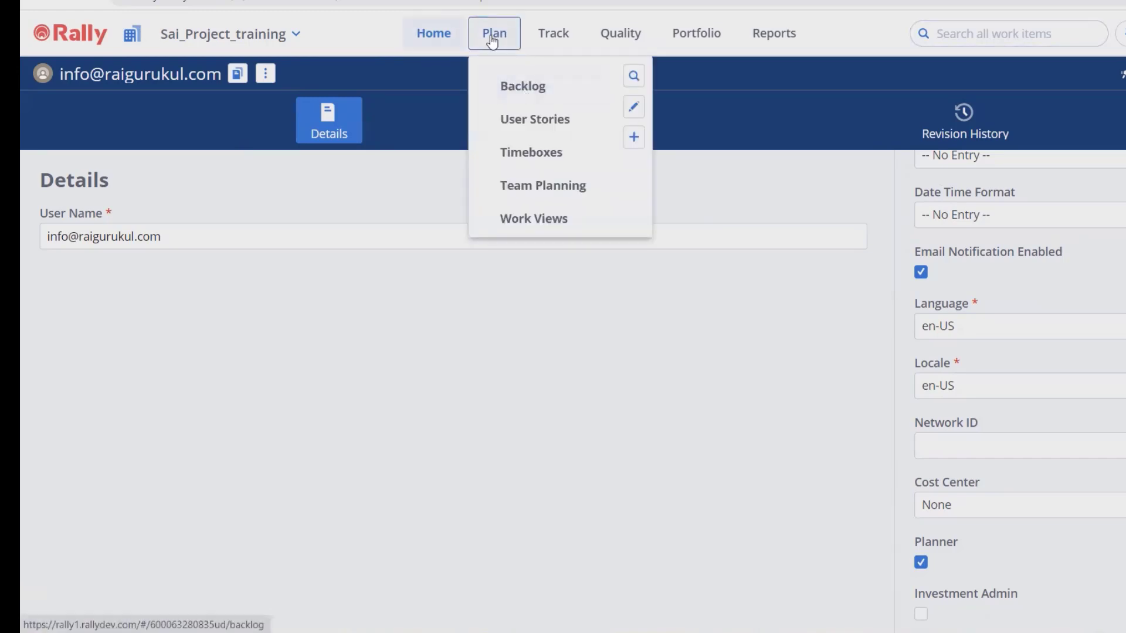
{"action": "left_click", "coordinate": [515, 88]}
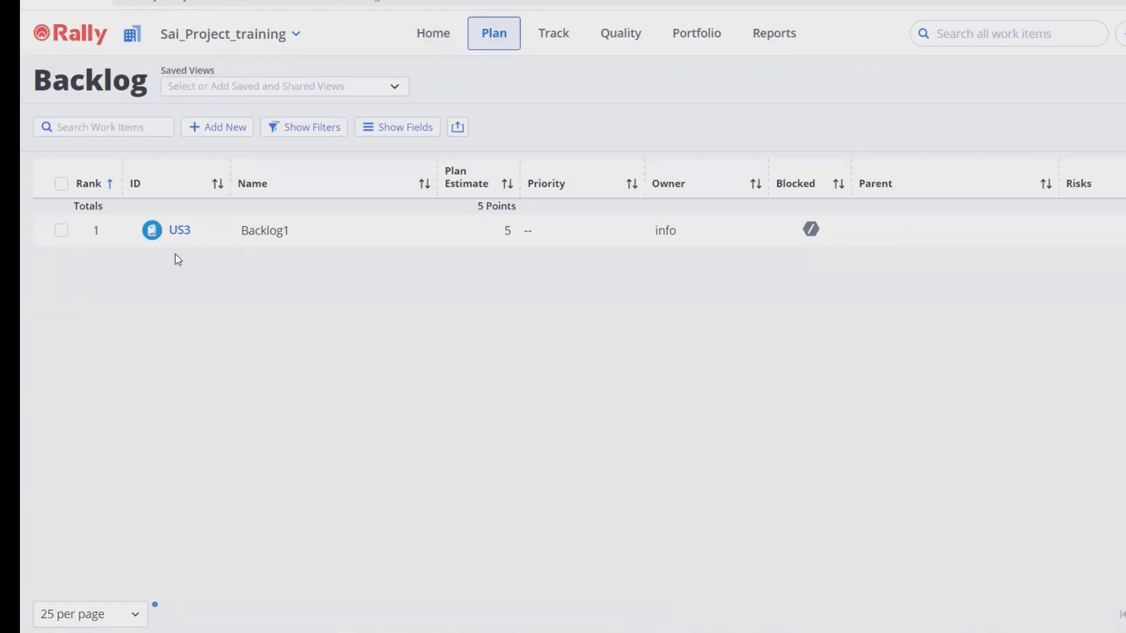
{"action": "left_click", "coordinate": [185, 232]}
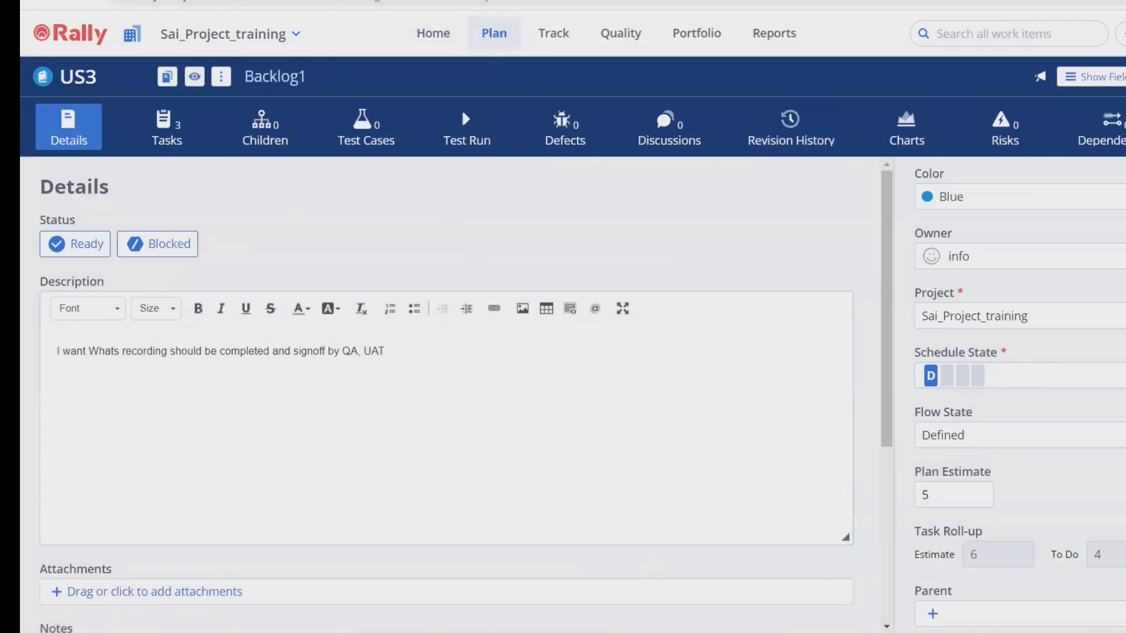
{"action": "key", "text": "Escape"}
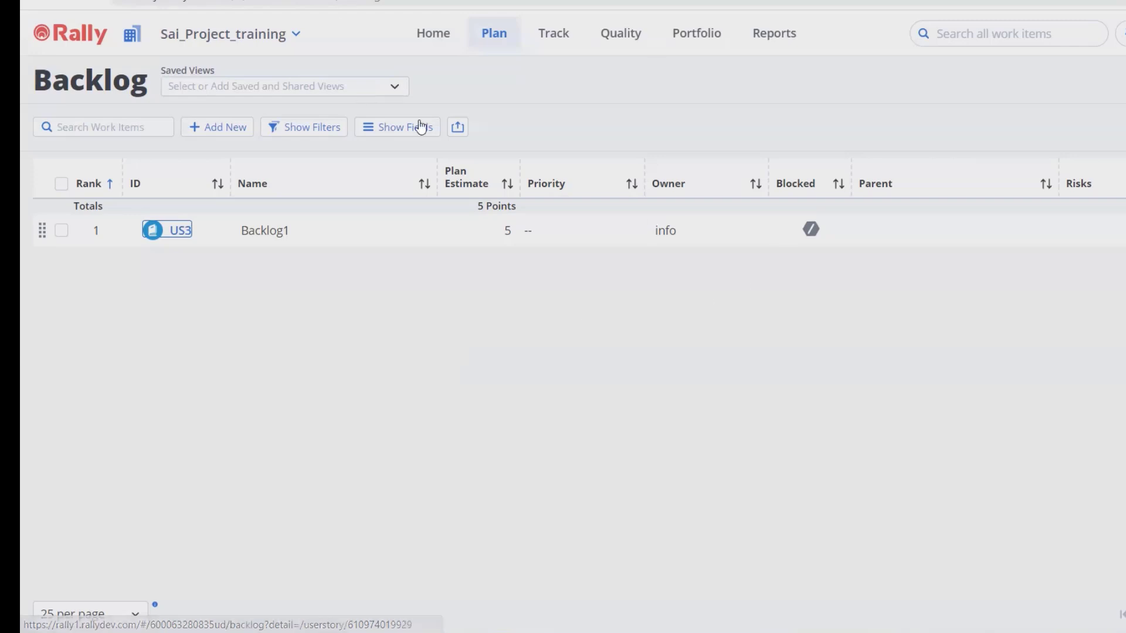
Step: Start a new User Story work item, keeping Sai_Project_training as its project
{"action": "left_click", "coordinate": [376, 86]}
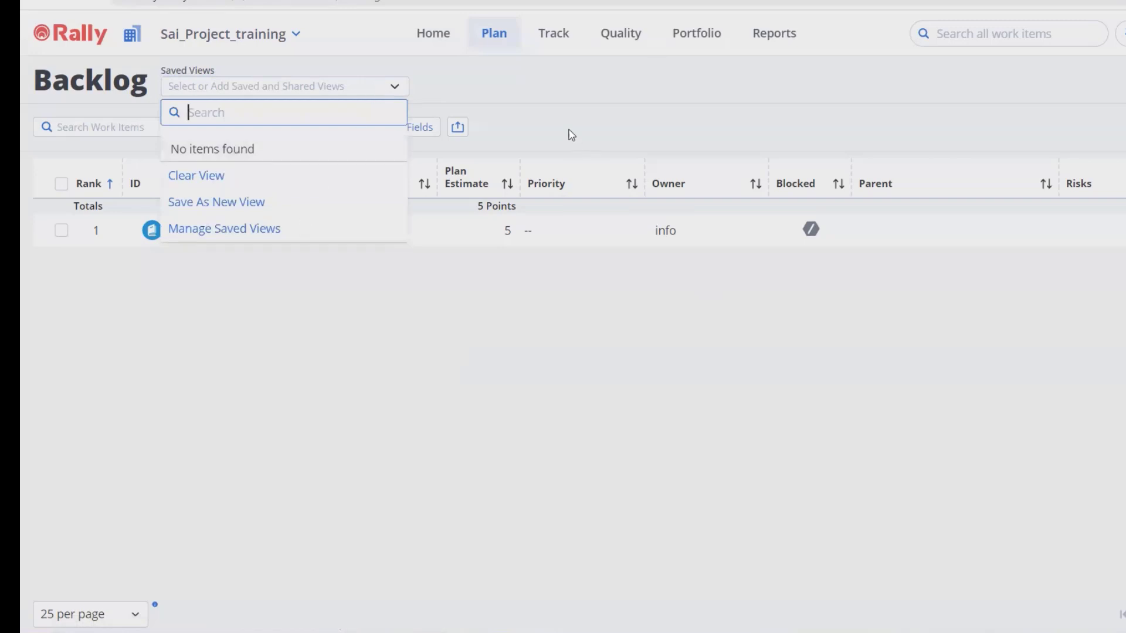
{"action": "key", "text": "Escape"}
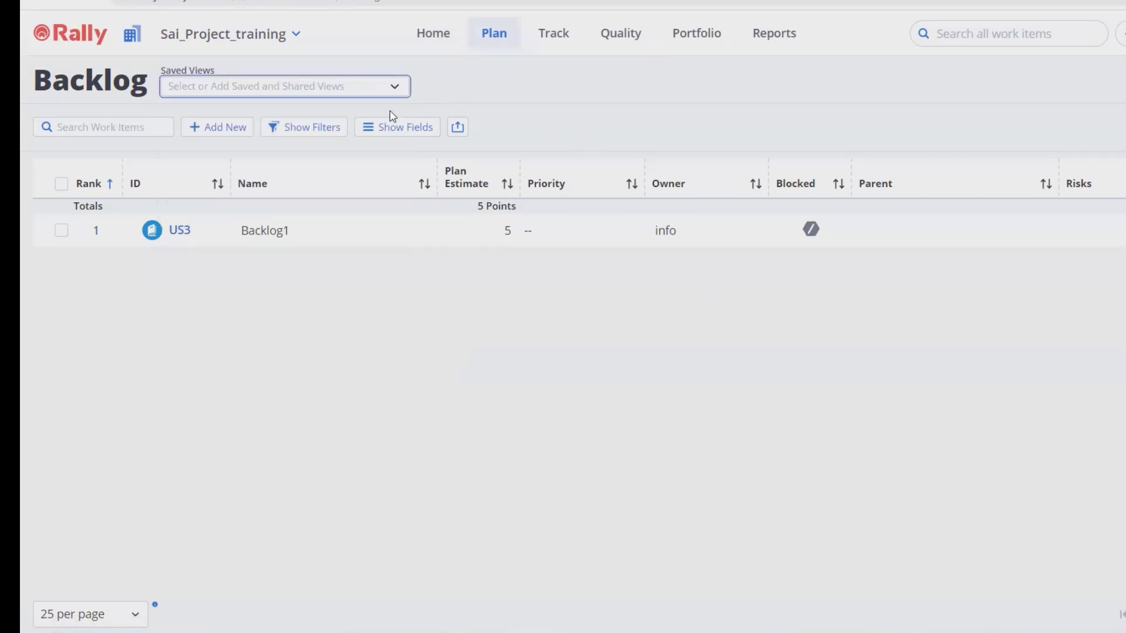
{"action": "left_click", "coordinate": [218, 130]}
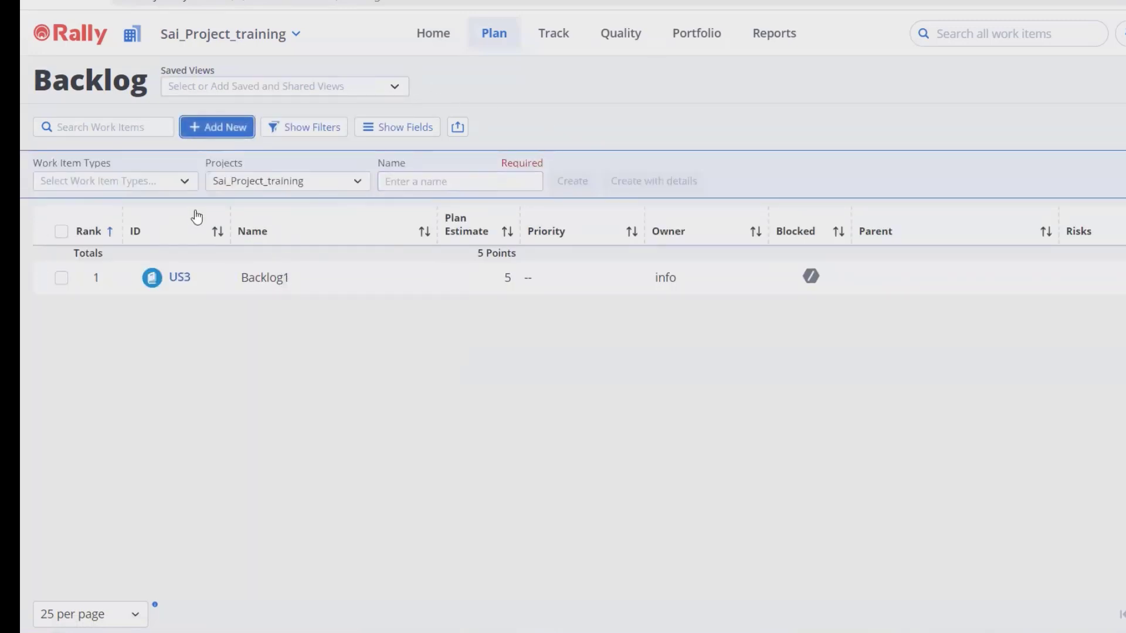
{"action": "left_click", "coordinate": [168, 181]}
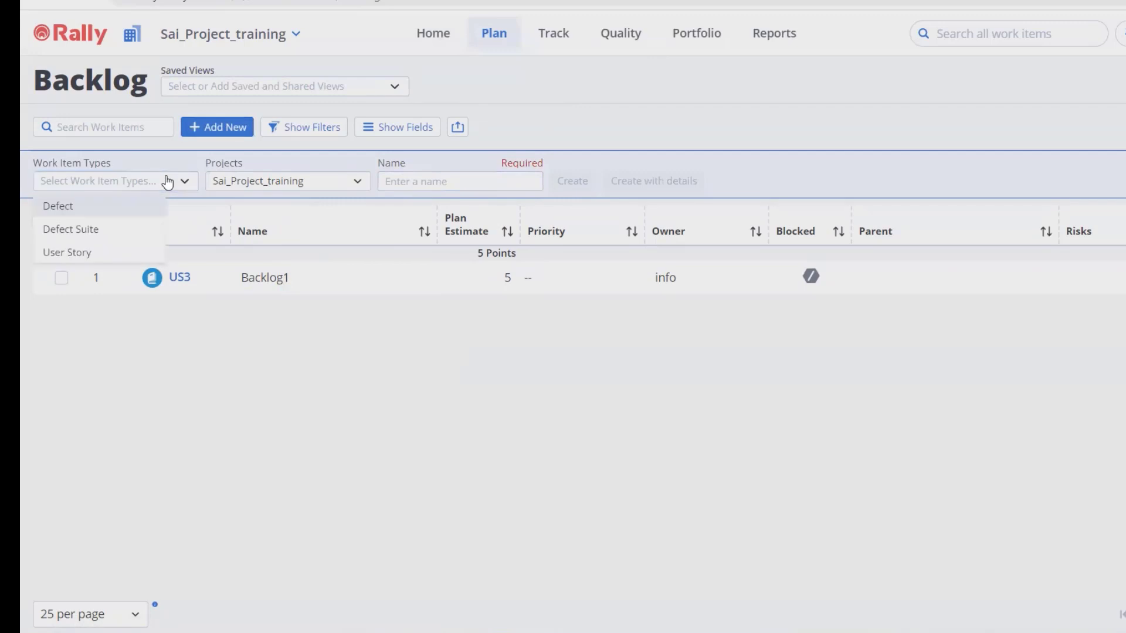
{"action": "left_click", "coordinate": [104, 257]}
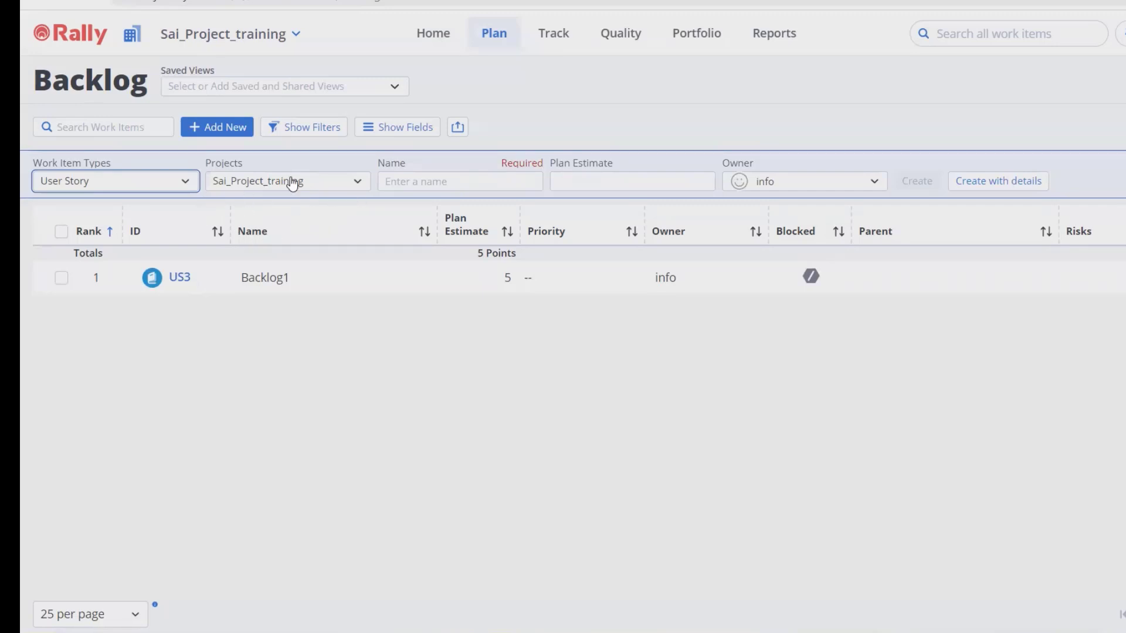
{"action": "left_click", "coordinate": [333, 184]}
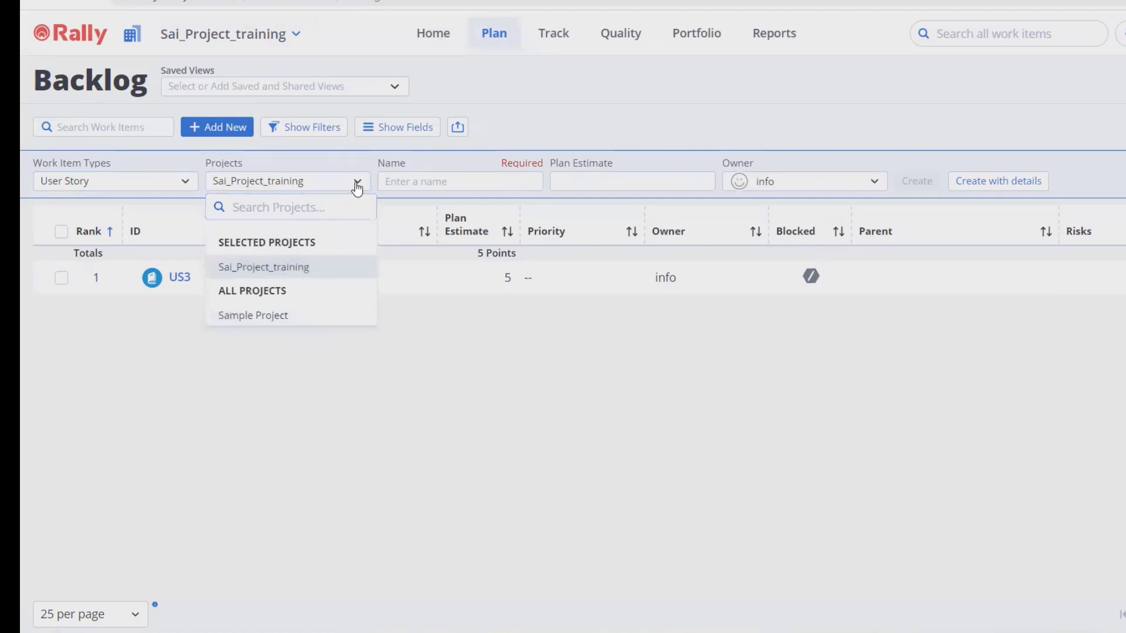
{"action": "left_click", "coordinate": [460, 188]}
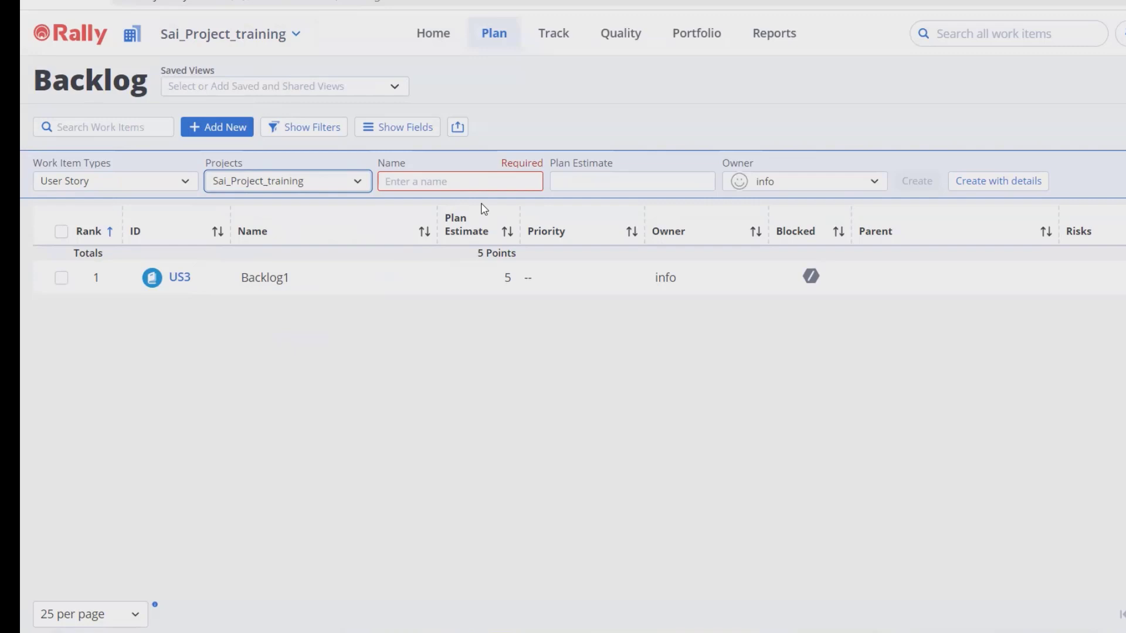
Step: Name the story 'Recording user story', enter a plan estimate, and open it with details
{"action": "left_click", "coordinate": [469, 185]}
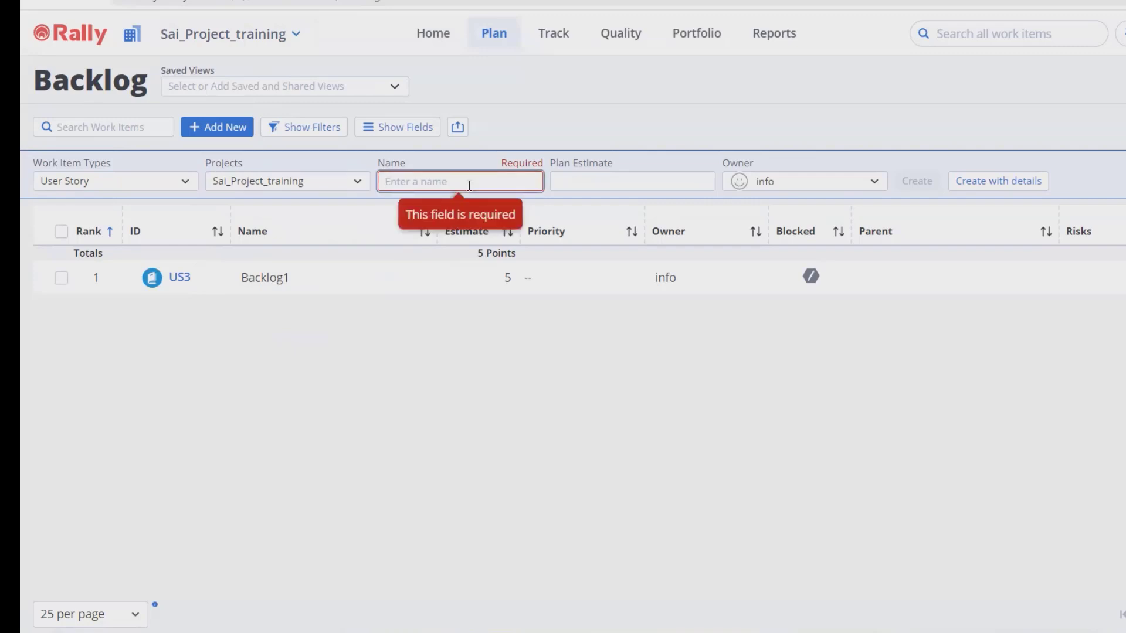
{"action": "type", "text": "Rec"}
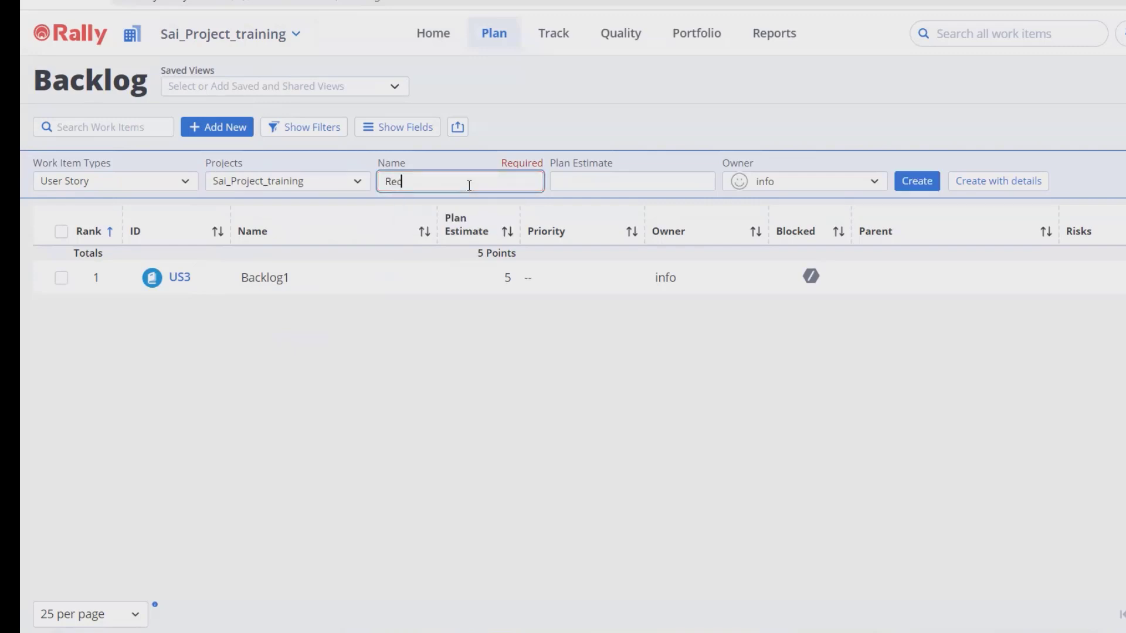
{"action": "type", "text": "ording user story"}
{"action": "left_click", "coordinate": [643, 181]}
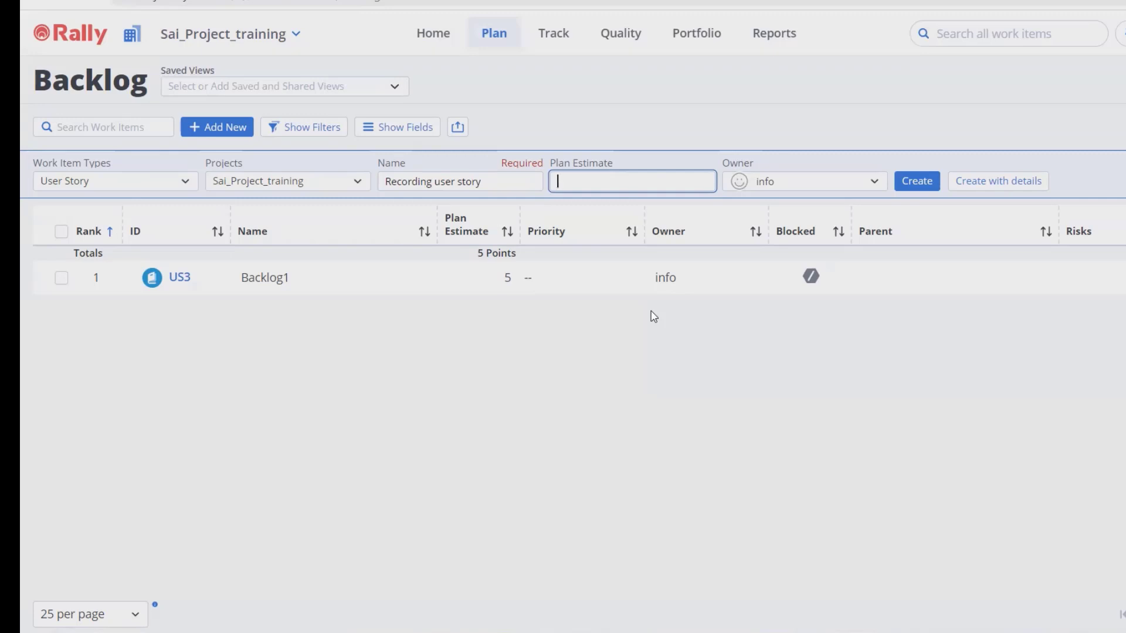
{"action": "type", "text": "6"}
{"action": "type", "text": "5"}
{"action": "left_click", "coordinate": [998, 181]}
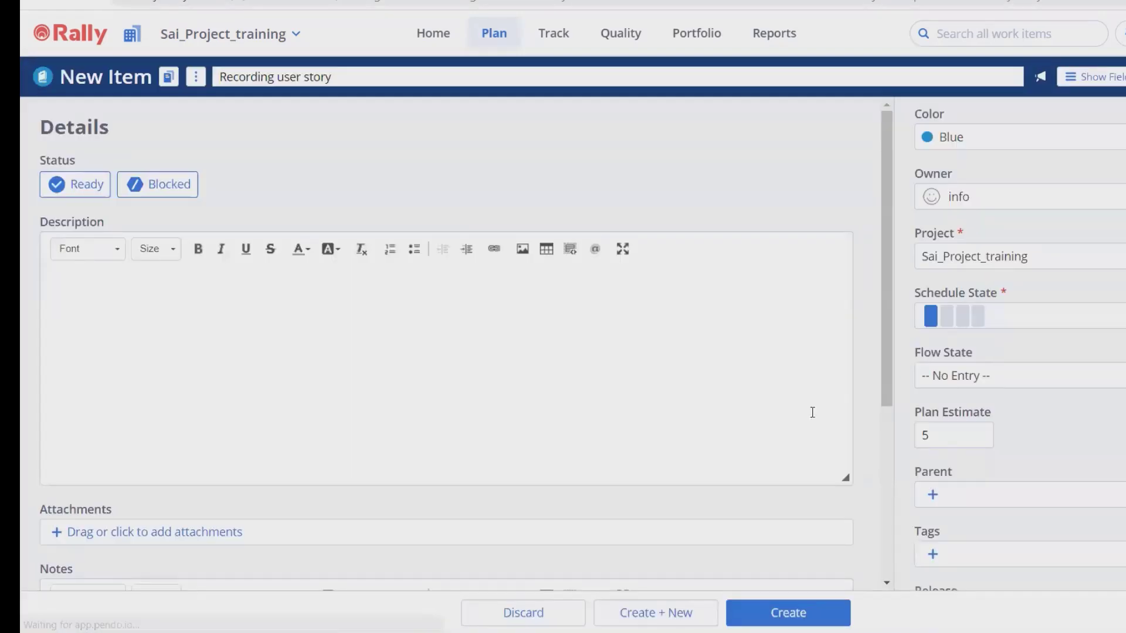
Step: Keep the current user as the new story's owner
{"action": "left_click", "coordinate": [297, 361]}
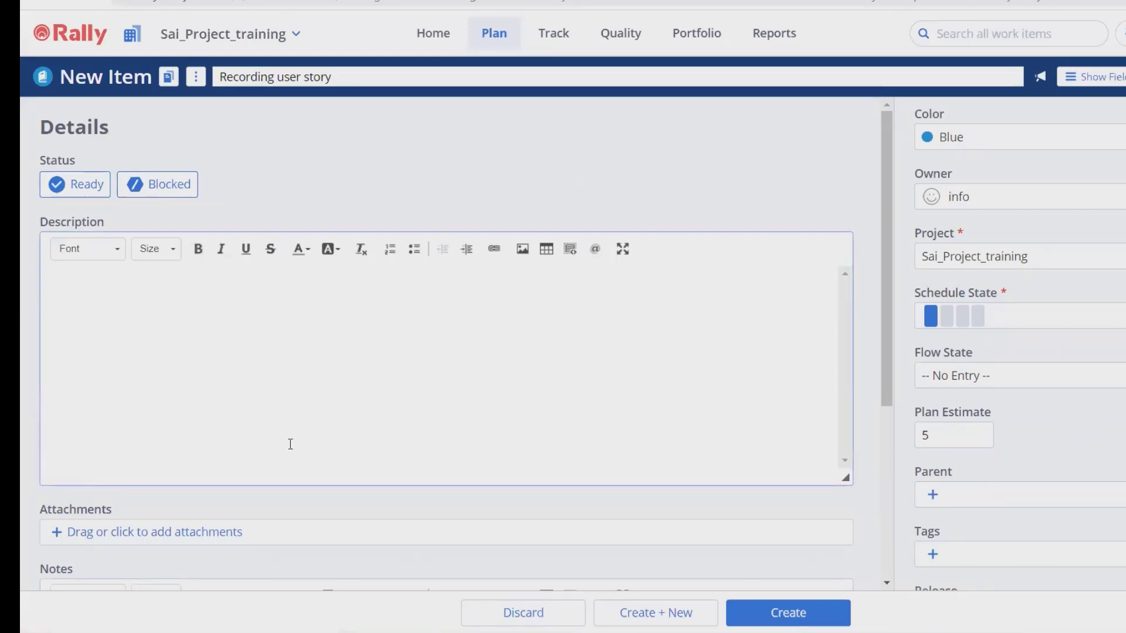
{"action": "scroll", "coordinate": [286, 452], "scroll_direction": "down", "scroll_amount": 3}
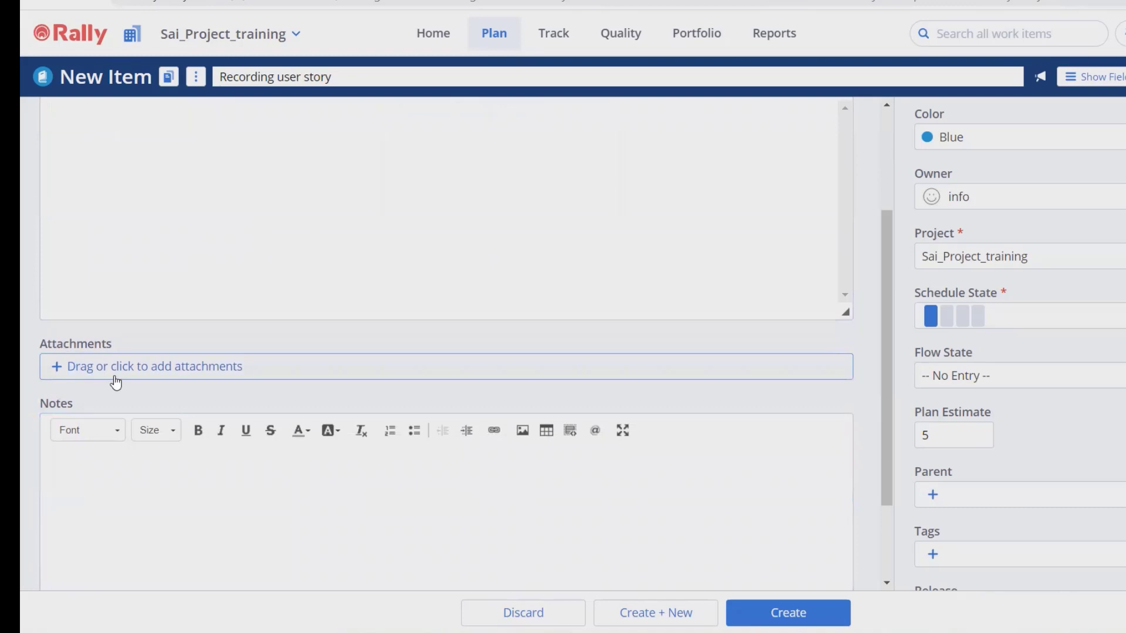
{"action": "scroll", "coordinate": [741, 367], "scroll_direction": "up", "scroll_amount": 3}
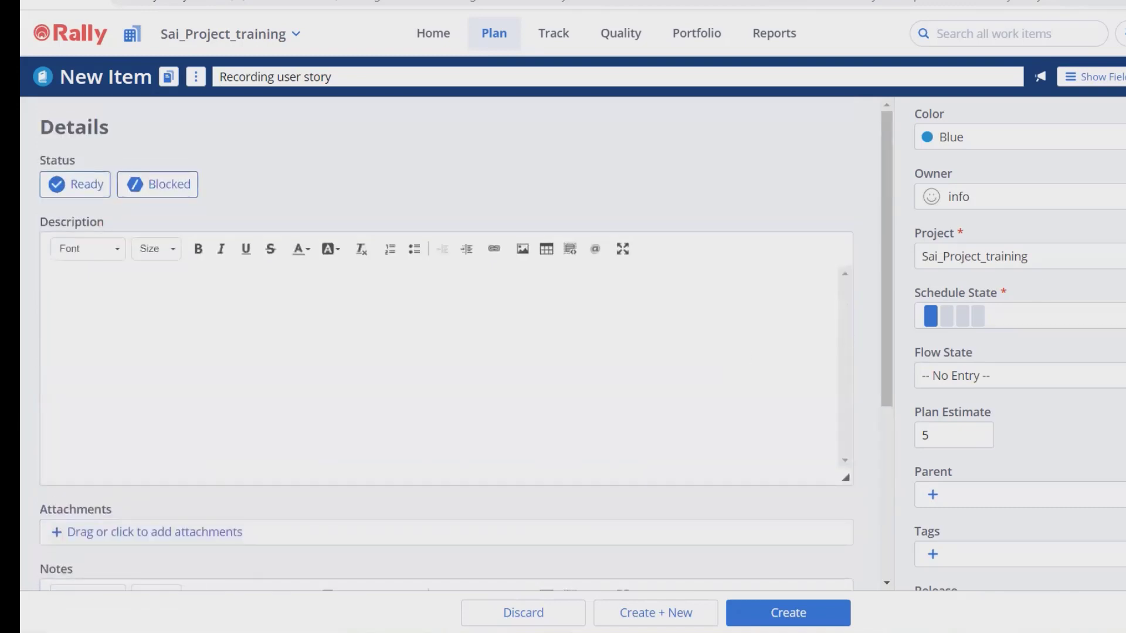
{"action": "scroll", "coordinate": [1105, 281], "scroll_direction": "down", "scroll_amount": 3}
{"action": "scroll", "coordinate": [1080, 243], "scroll_direction": "up", "scroll_amount": 3}
{"action": "left_click", "coordinate": [1082, 207]}
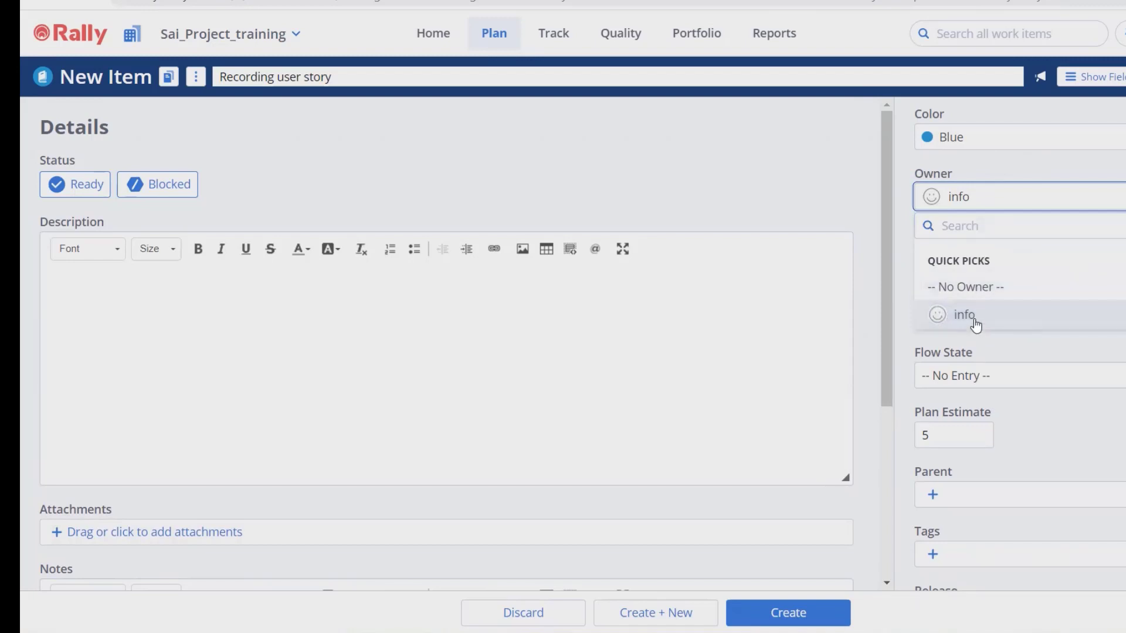
{"action": "left_click", "coordinate": [997, 322]}
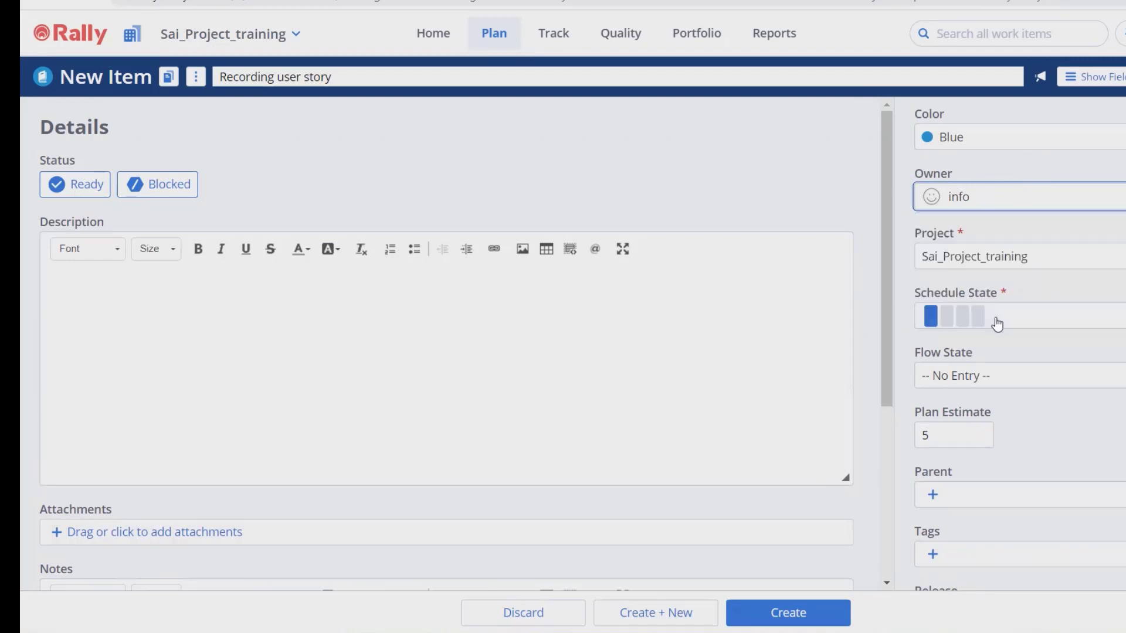
Step: Leave the story's colour Blue, schedule state Defined and flow state No Entry
{"action": "left_click", "coordinate": [1035, 141]}
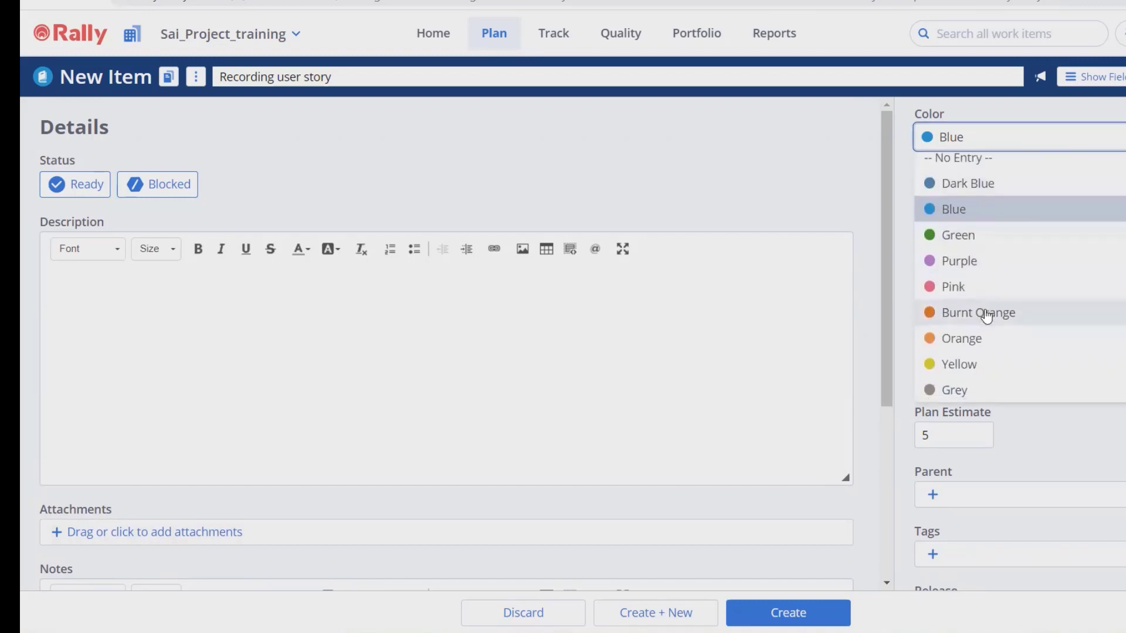
{"action": "left_click", "coordinate": [1078, 437]}
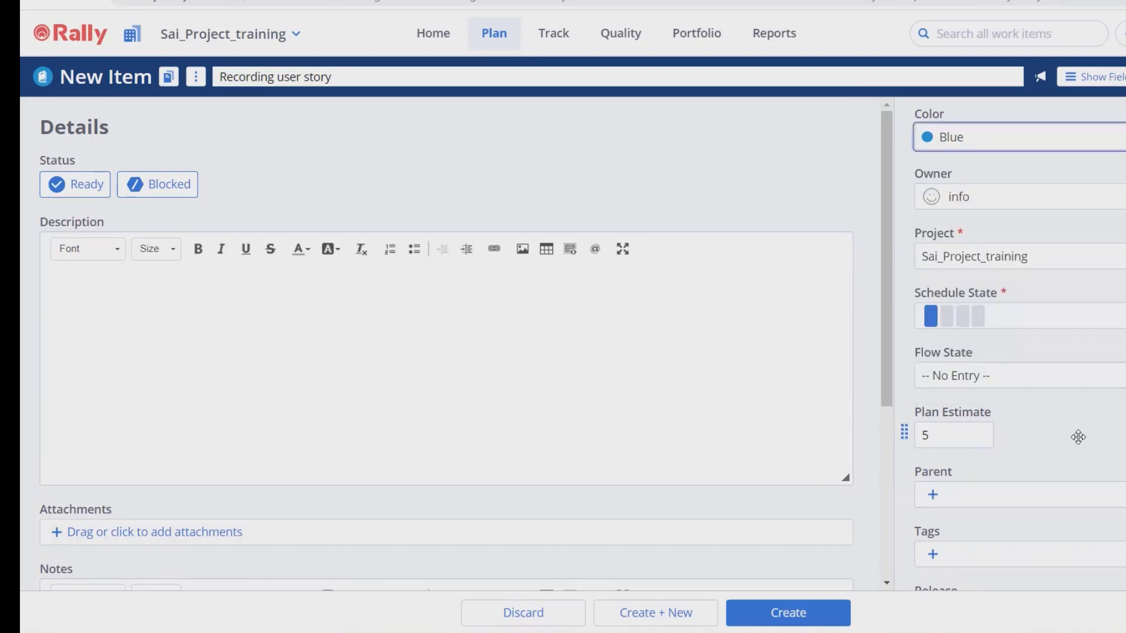
{"action": "left_click", "coordinate": [1012, 319]}
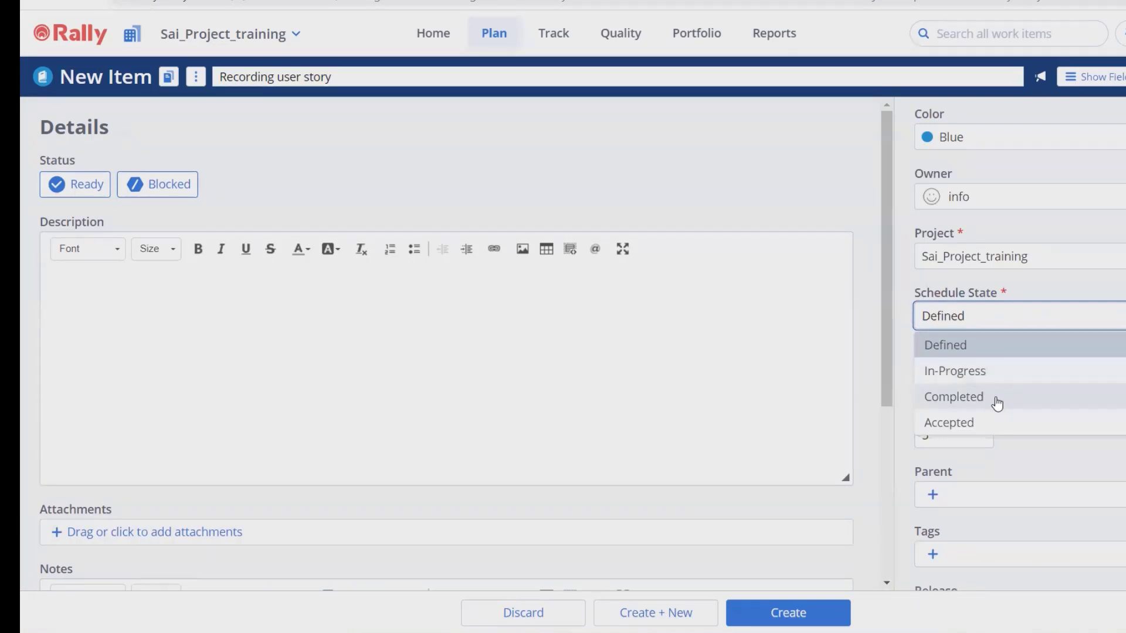
{"action": "left_click", "coordinate": [1059, 463]}
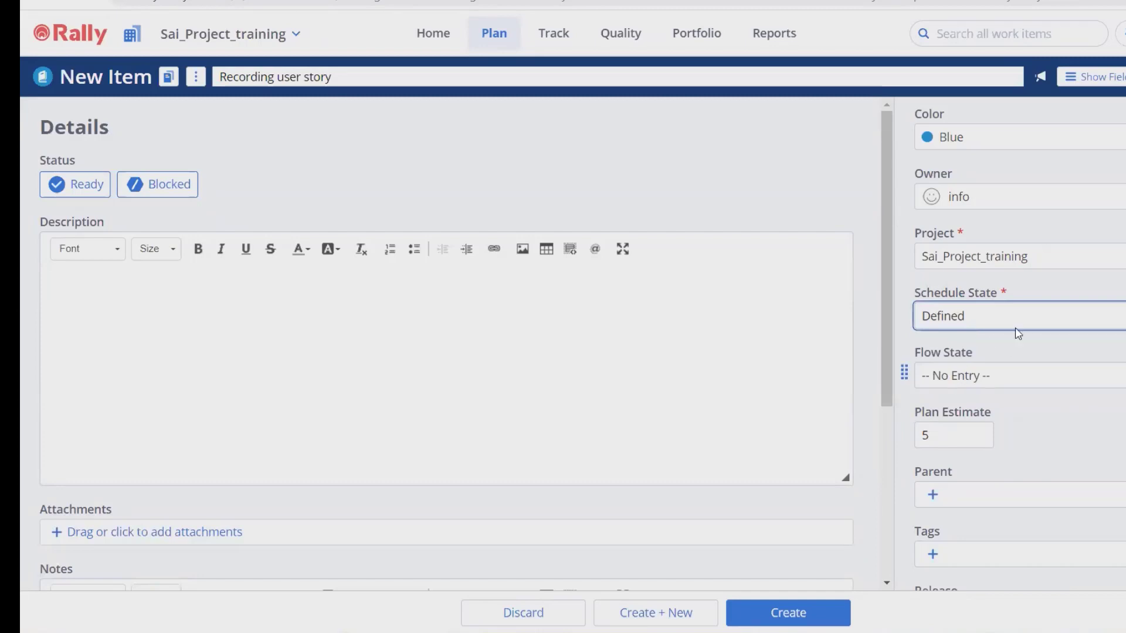
{"action": "left_click", "coordinate": [1067, 387]}
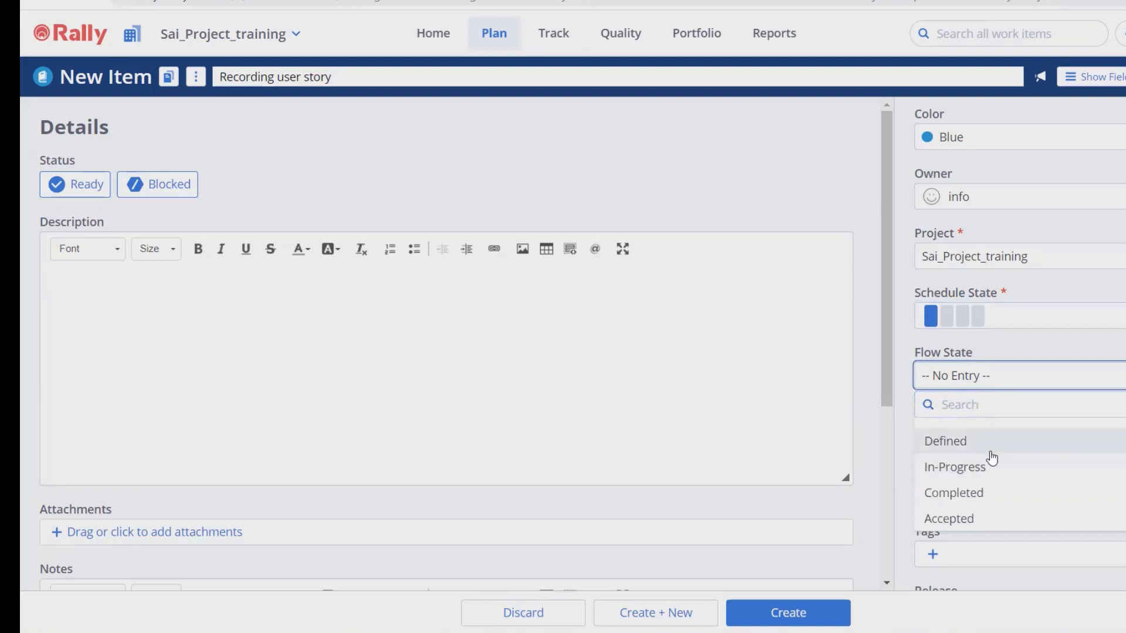
{"action": "left_click", "coordinate": [1036, 350]}
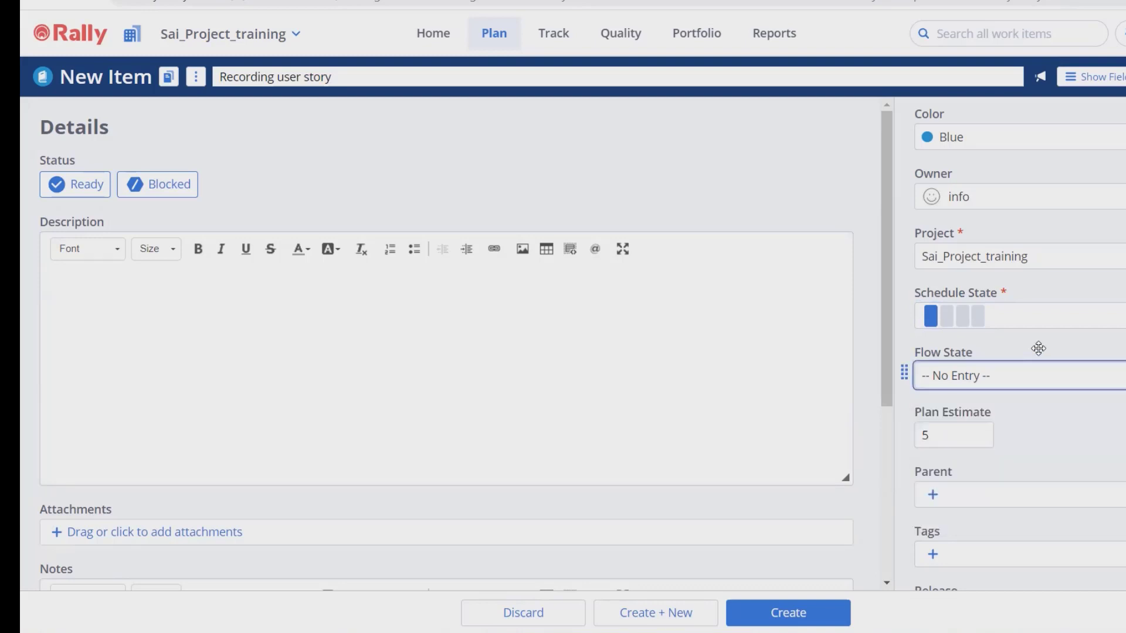
{"action": "scroll", "coordinate": [999, 461], "scroll_direction": "down", "scroll_amount": 4}
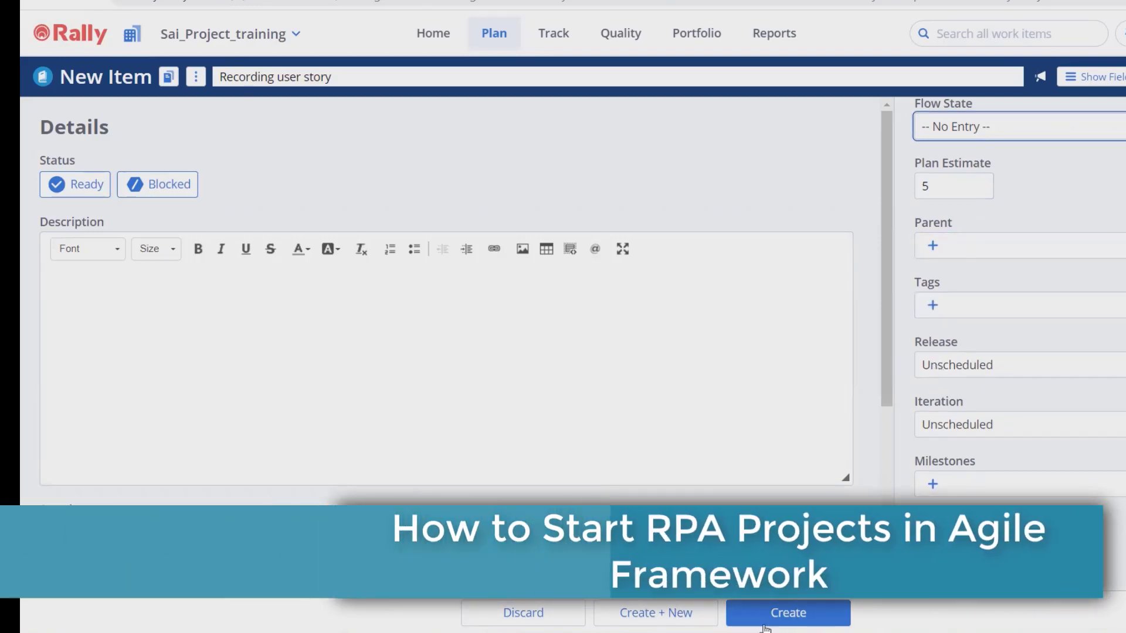
Step: Save the story as US4 and add task Recording_dev with a 2-hour estimate
{"action": "left_click", "coordinate": [797, 608]}
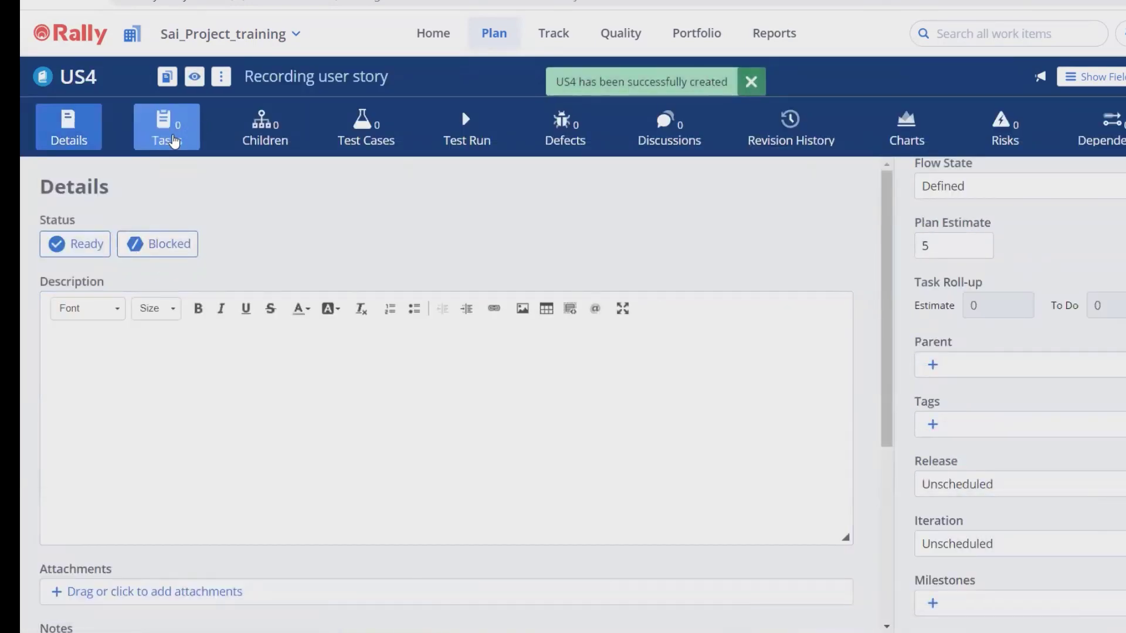
{"action": "left_click", "coordinate": [174, 142]}
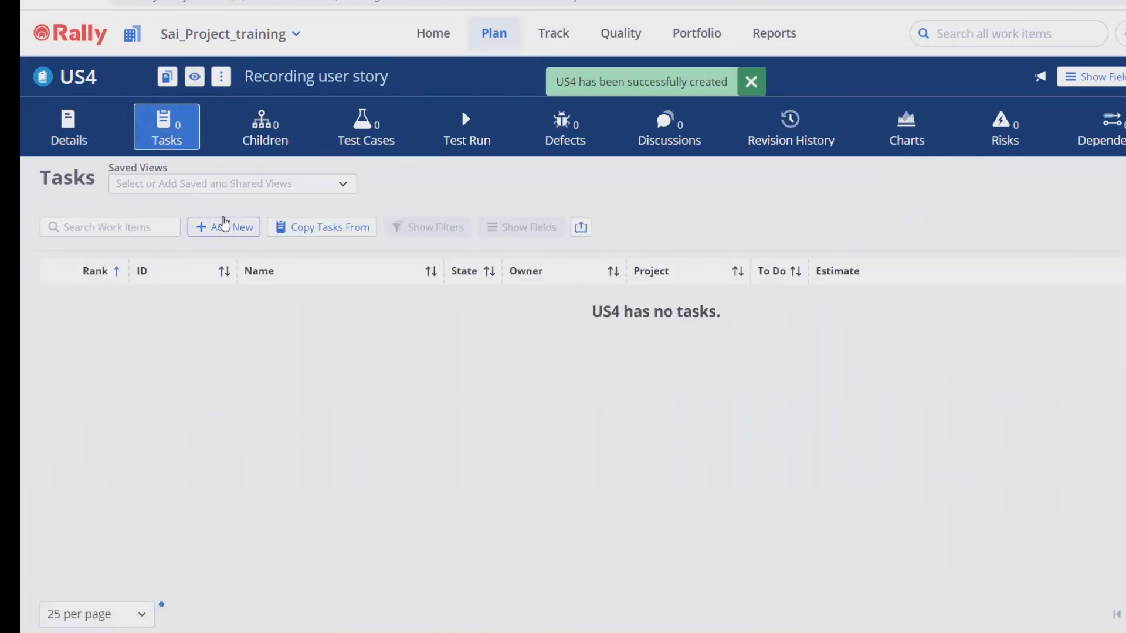
{"action": "left_click", "coordinate": [226, 228]}
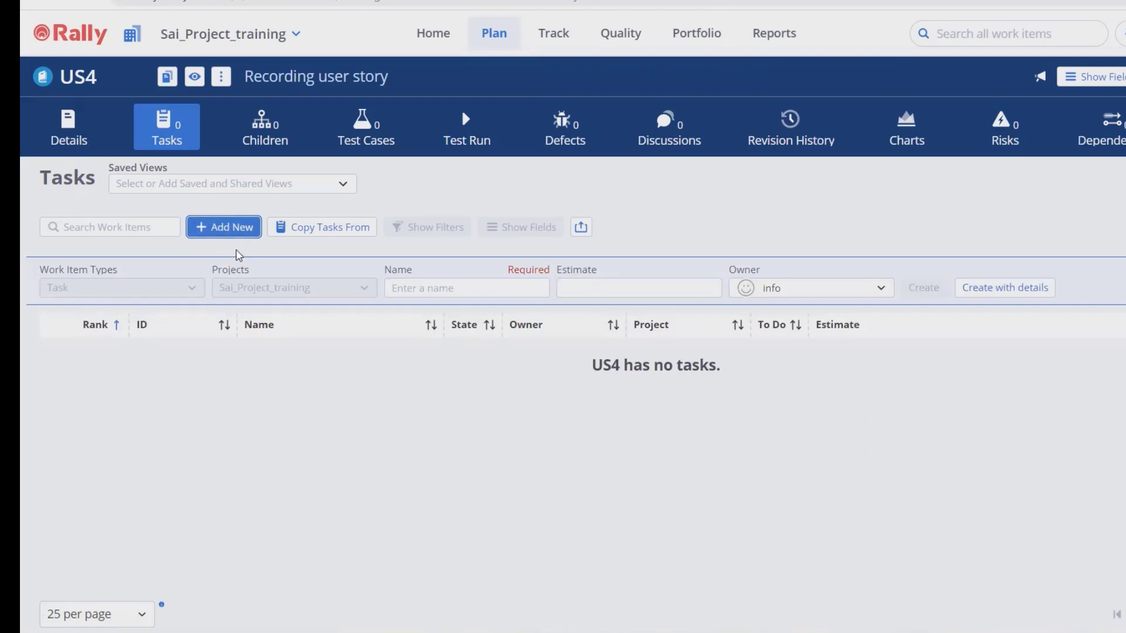
{"action": "left_click", "coordinate": [464, 283]}
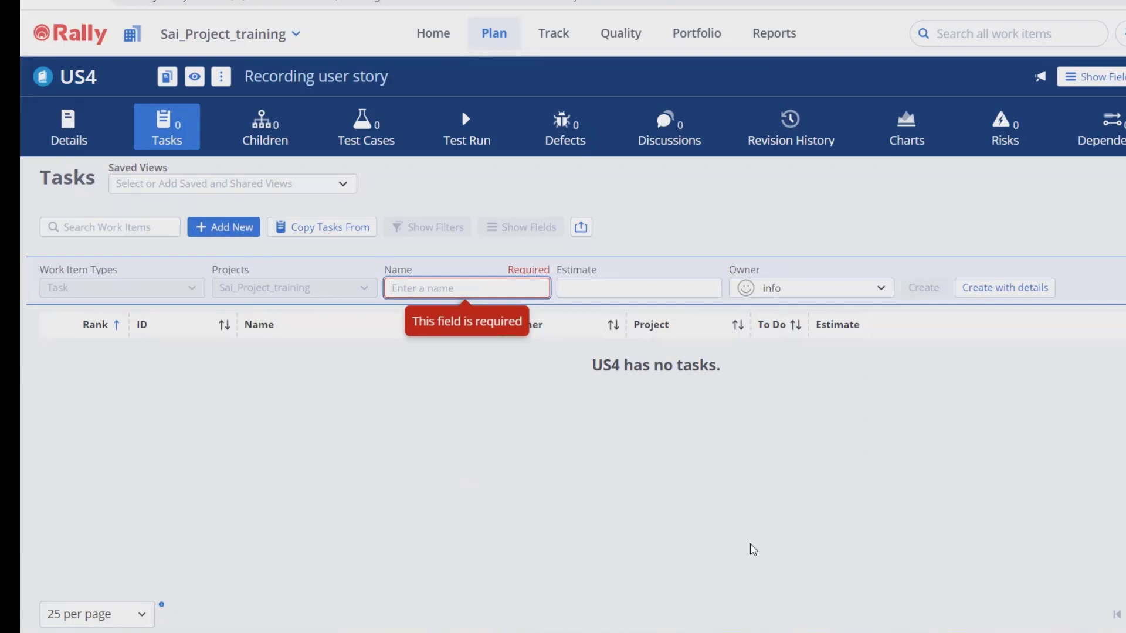
{"action": "type", "text": "R"}
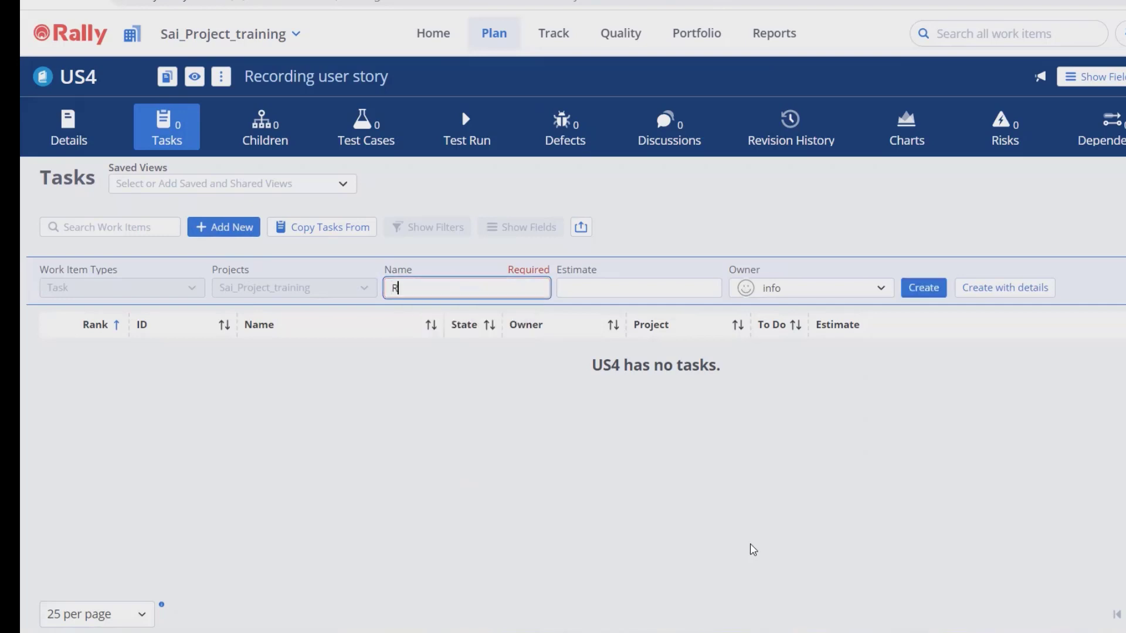
{"action": "type", "text": "ecording_dev"}
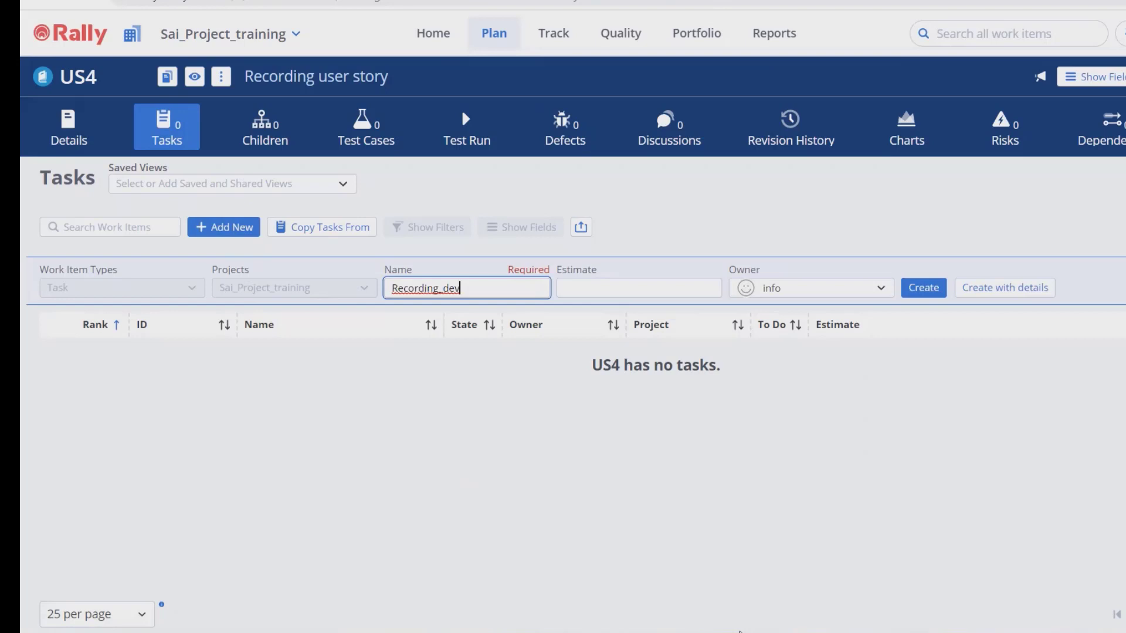
{"action": "left_click", "coordinate": [598, 290]}
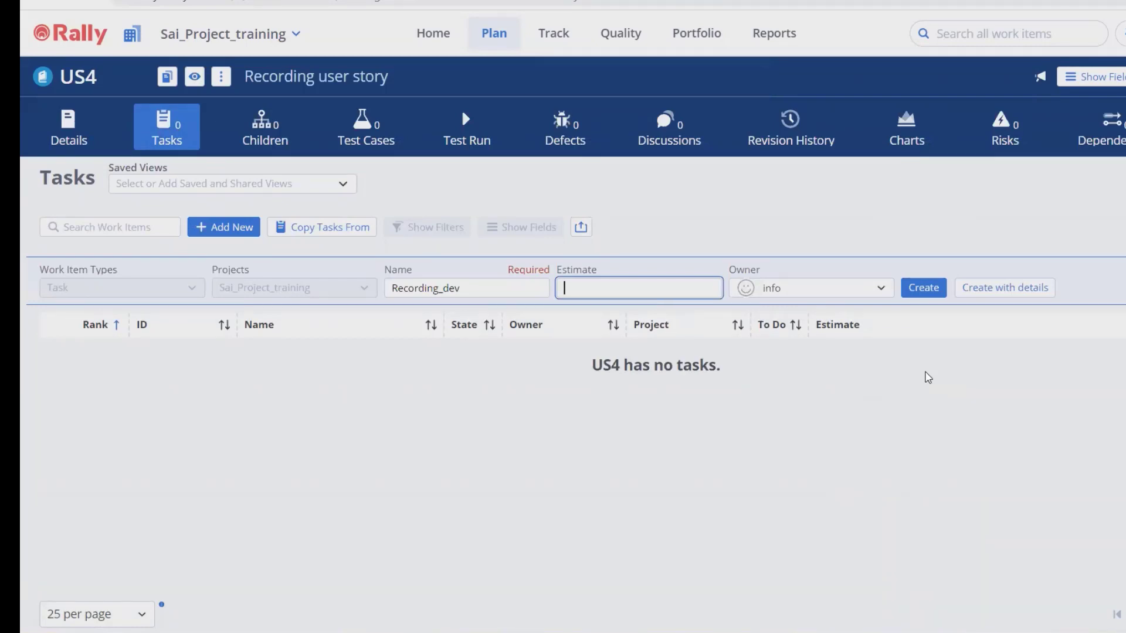
{"action": "type", "text": "2"}
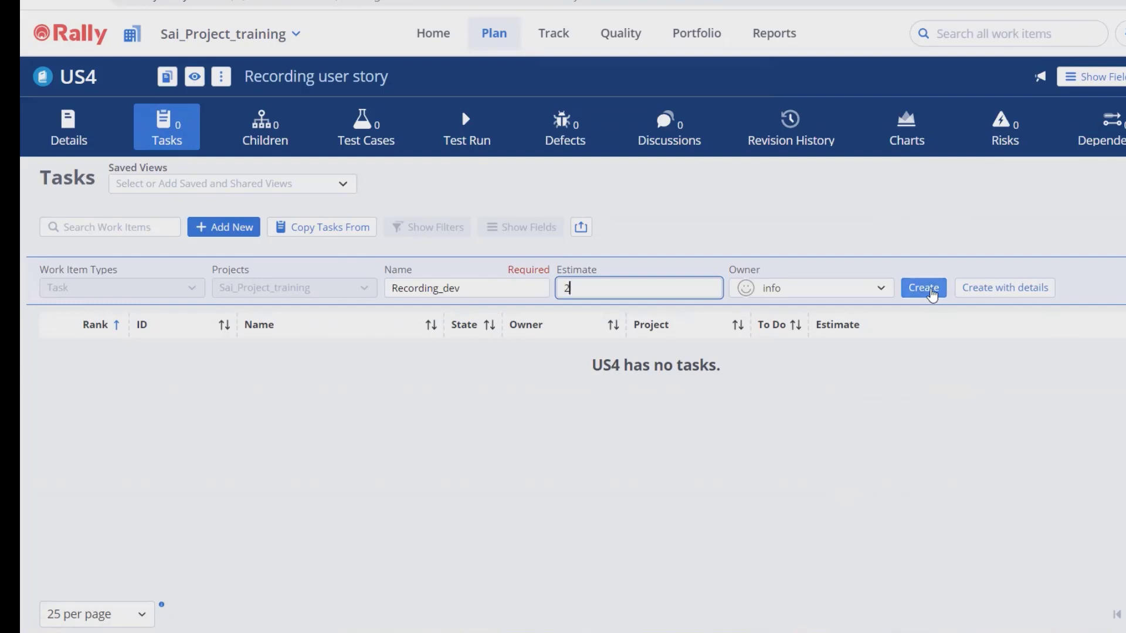
{"action": "left_click", "coordinate": [914, 288]}
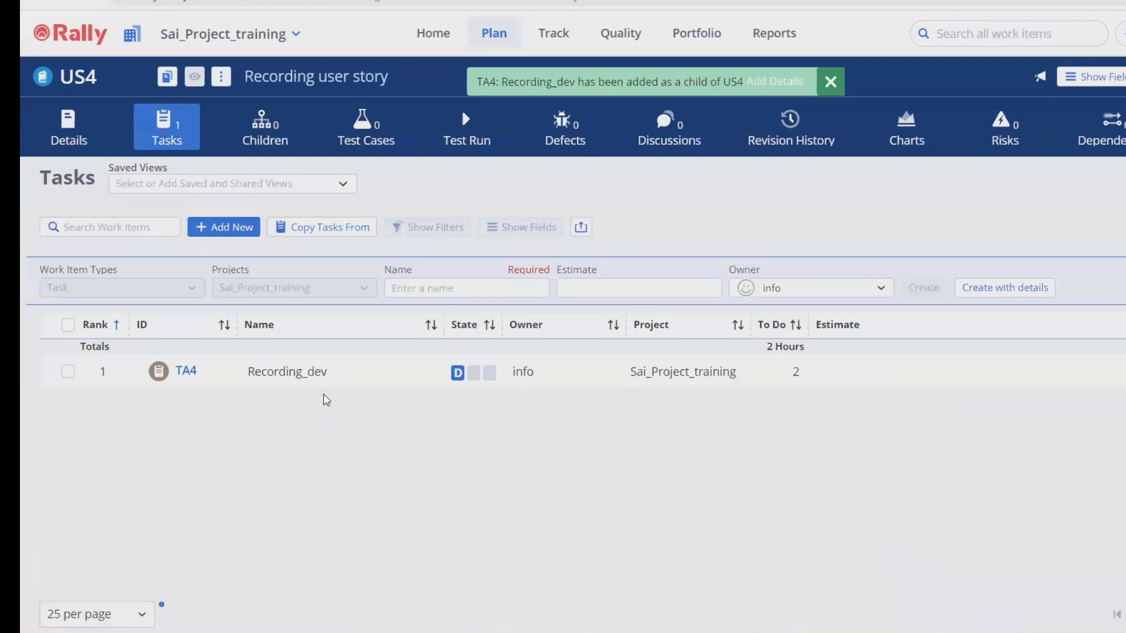
Step: Duplicate the Recording_dev task twice to create tasks TA5 and TA6
{"action": "left_click", "coordinate": [67, 372]}
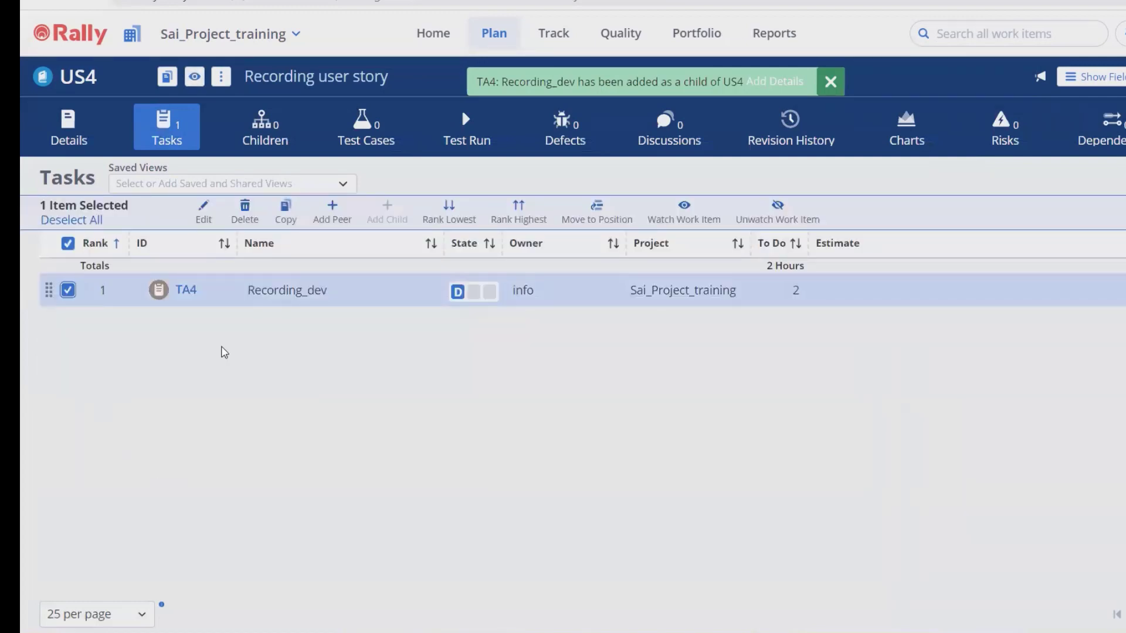
{"action": "left_click", "coordinate": [285, 212]}
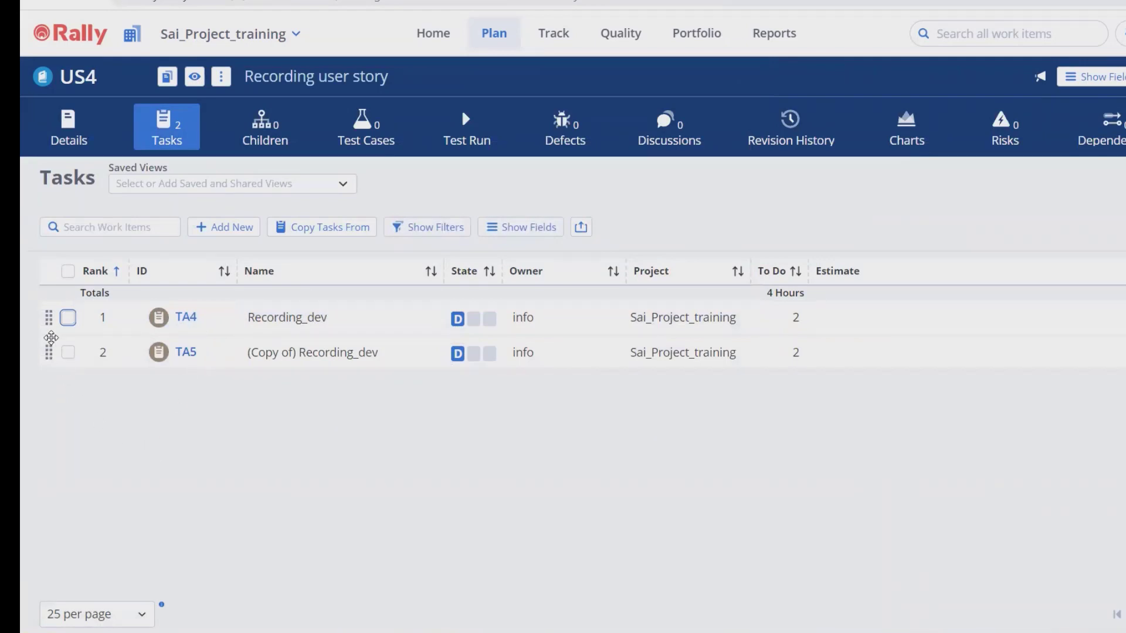
{"action": "left_click", "coordinate": [68, 352]}
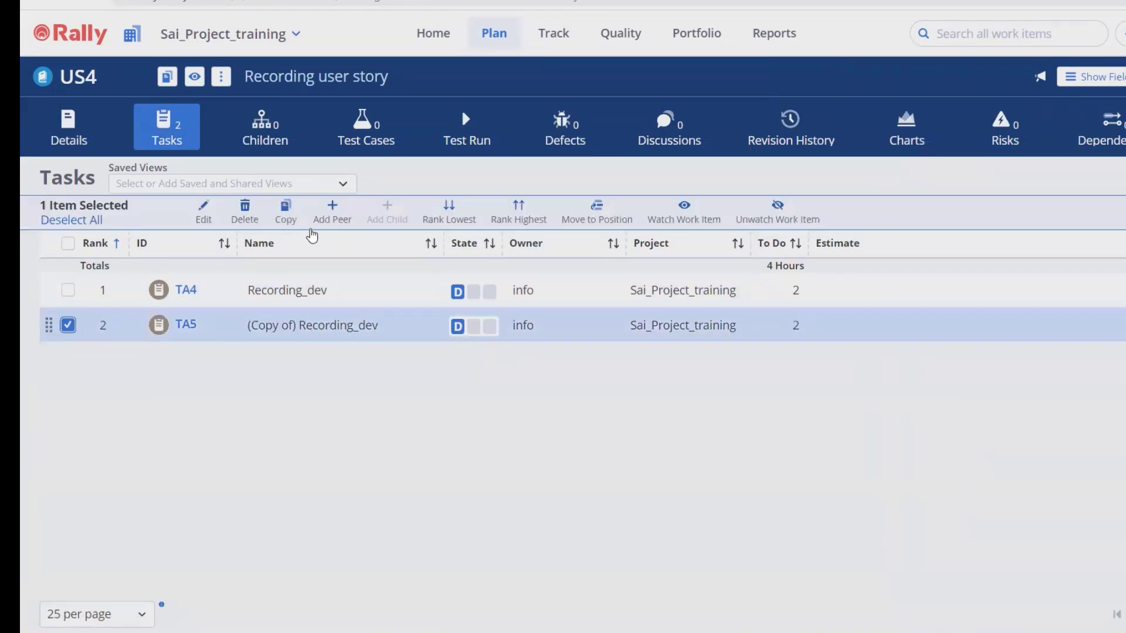
{"action": "left_click", "coordinate": [283, 218]}
Step: Rename task TA5 to Recording_QA, dropping the copy prefix
{"action": "left_click", "coordinate": [285, 354]}
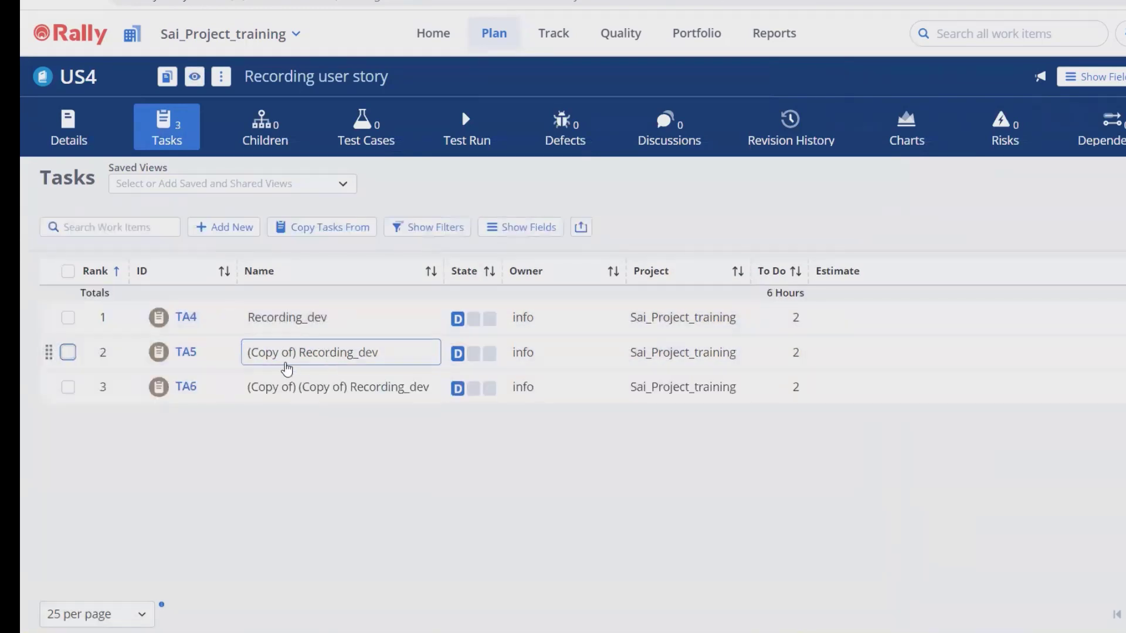
{"action": "left_click", "coordinate": [294, 353]}
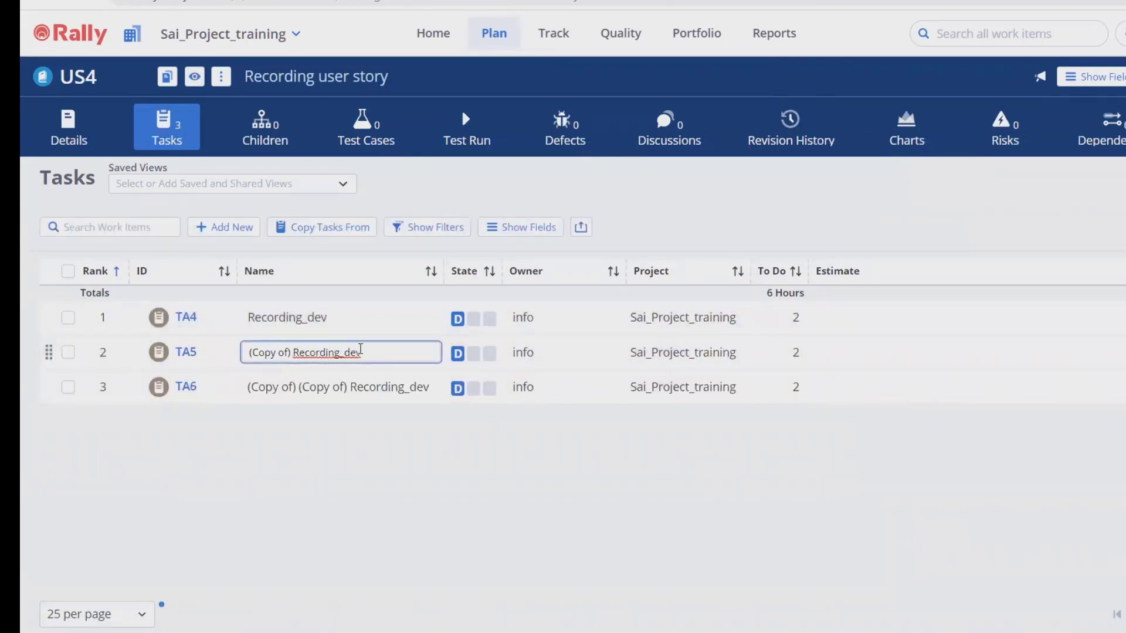
{"action": "key", "text": "shift+Home"}
{"action": "key", "text": "BackSpace"}
{"action": "key", "text": "End"}
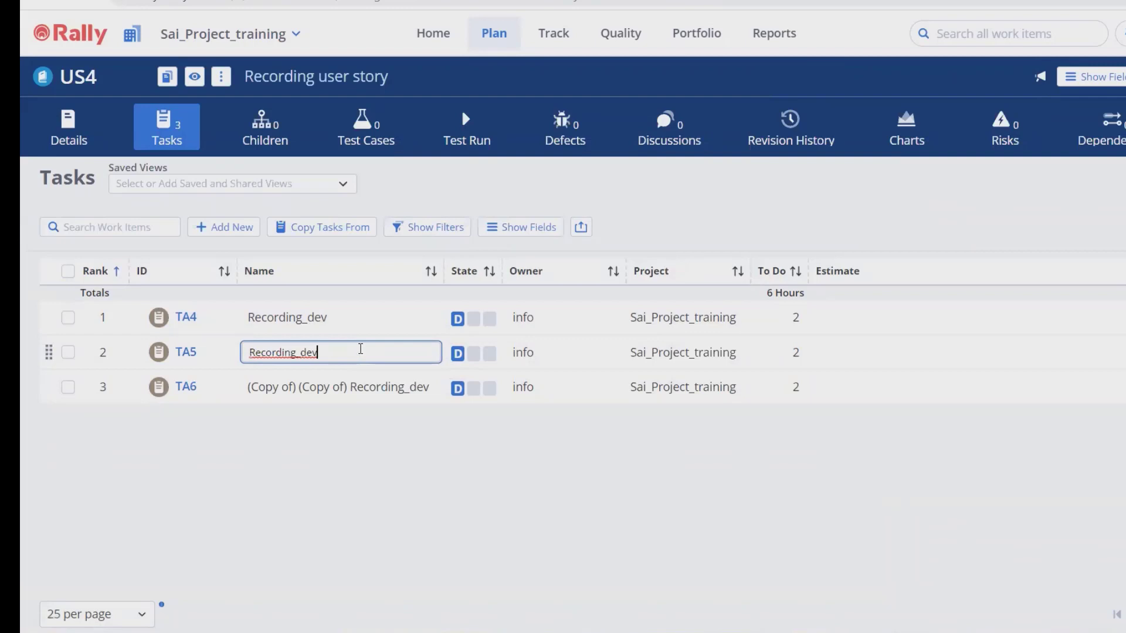
{"action": "key", "text": "BackSpace"}
{"action": "key", "text": "BackSpace"}
{"action": "key", "text": "BackSpace"}
{"action": "type", "text": "QA"}
{"action": "left_click", "coordinate": [372, 387]}
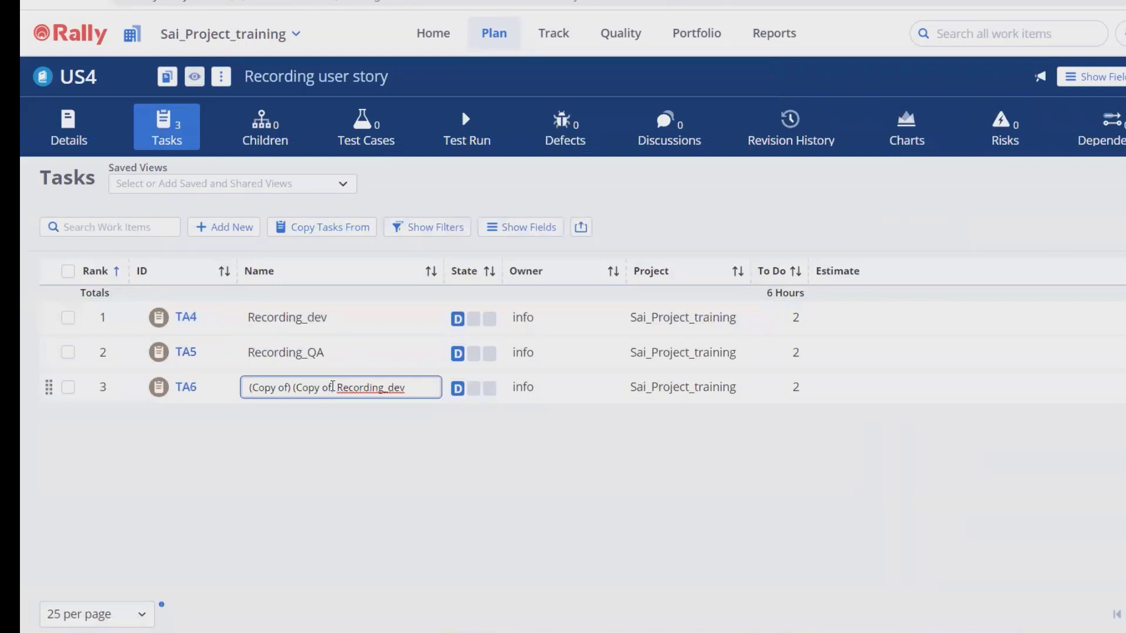
Step: Rename task TA6 to Recording_UAT
{"action": "left_click", "coordinate": [341, 387]}
{"action": "key", "text": "BackSpace"}
{"action": "key", "text": "BackSpace"}
{"action": "key", "text": "BackSpace"}
{"action": "key", "text": "BackSpace"}
{"action": "key", "text": "BackSpace"}
{"action": "key", "text": "BackSpace"}
{"action": "key", "text": "BackSpace"}
{"action": "key", "text": "BackSpace"}
{"action": "key", "text": "BackSpace"}
{"action": "key", "text": "BackSpace"}
{"action": "key", "text": "BackSpace"}
{"action": "key", "text": "BackSpace"}
{"action": "key", "text": "BackSpace"}
{"action": "key", "text": "BackSpace"}
{"action": "key", "text": "BackSpace"}
{"action": "key", "text": "BackSpace"}
{"action": "key", "text": "BackSpace"}
{"action": "key", "text": "BackSpace"}
{"action": "key", "text": "BackSpace"}
{"action": "key", "text": "BackSpace"}
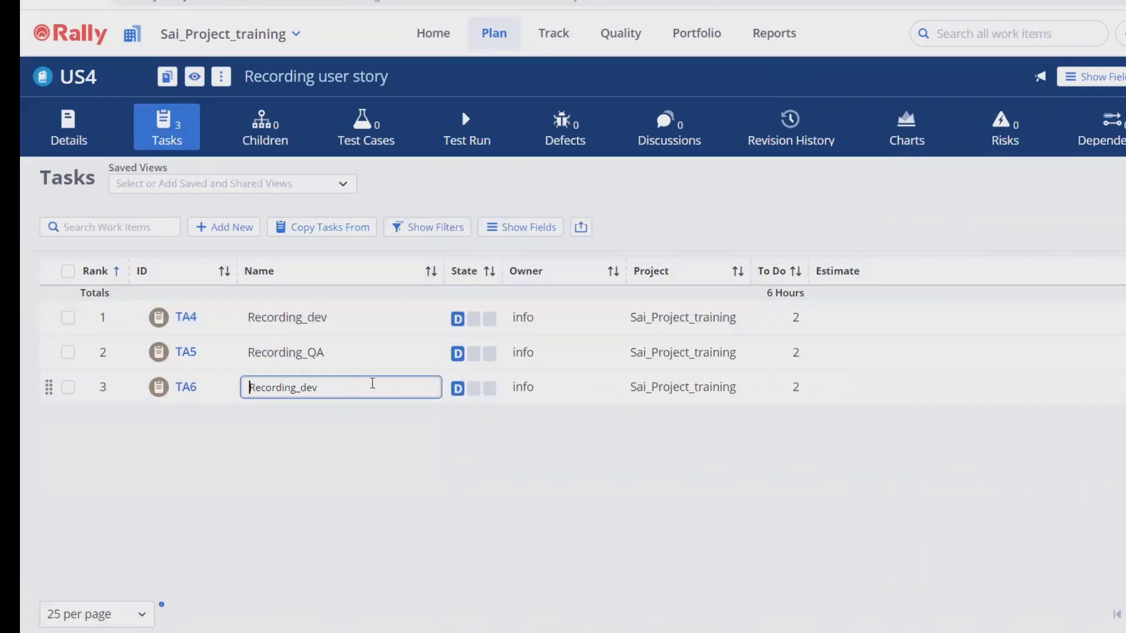
{"action": "left_click", "coordinate": [372, 383]}
{"action": "key", "text": "BackSpace"}
{"action": "key", "text": "BackSpace"}
{"action": "key", "text": "BackSpace"}
{"action": "type", "text": "UA"}
{"action": "key", "text": "Tab"}
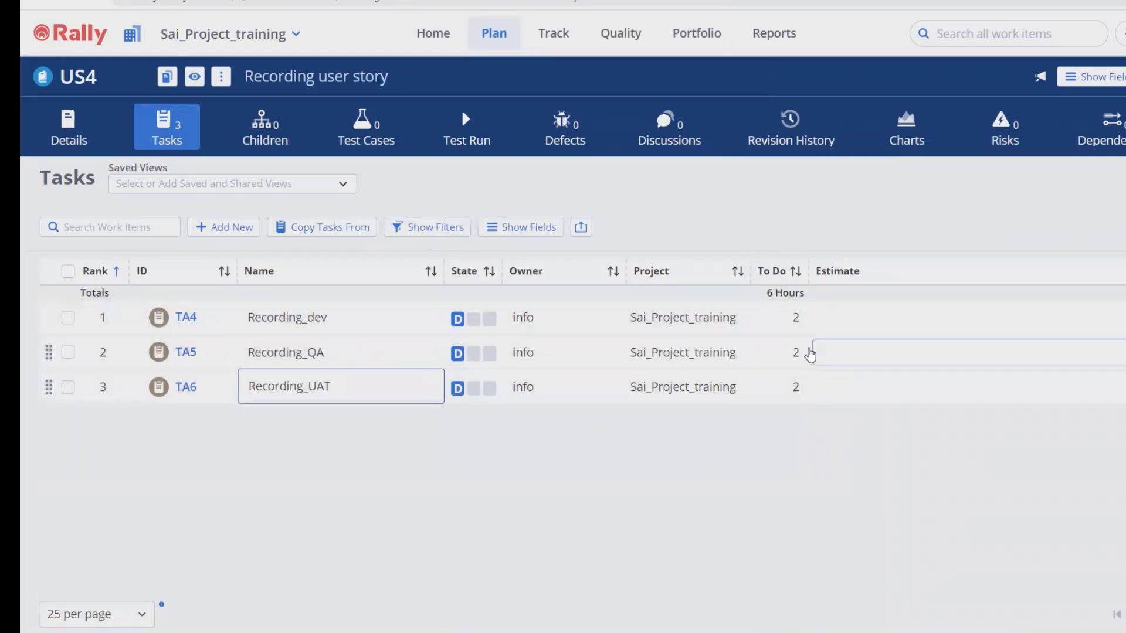
Step: Set the To Do hours of Recording_QA and Recording_UAT to 1 each
{"action": "left_click", "coordinate": [808, 352]}
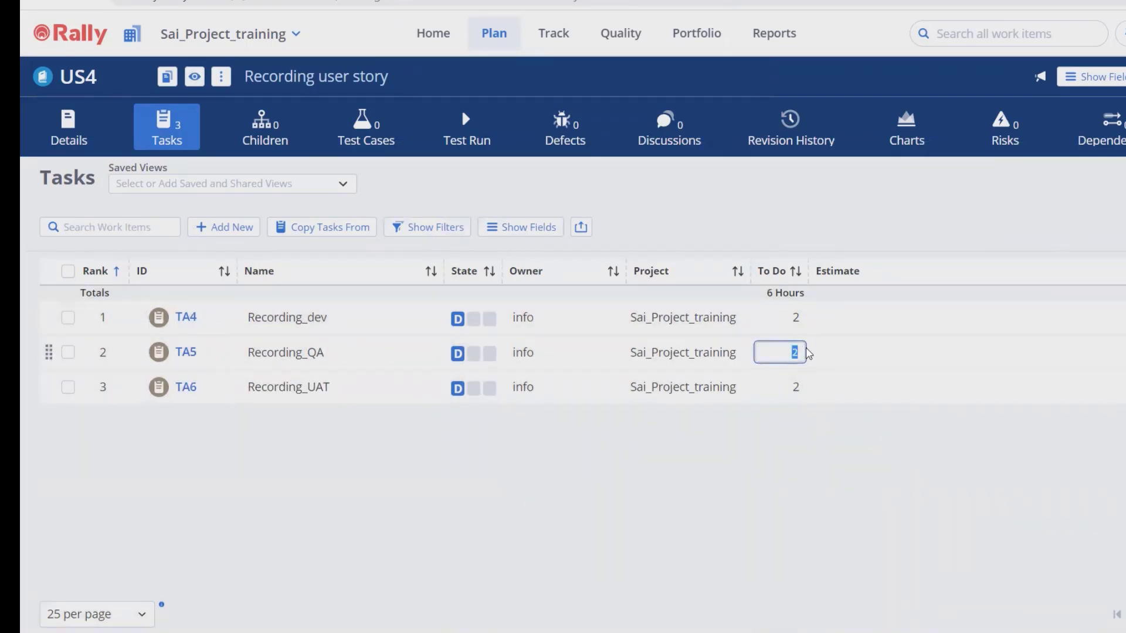
{"action": "type", "text": "1"}
{"action": "left_click", "coordinate": [797, 385]}
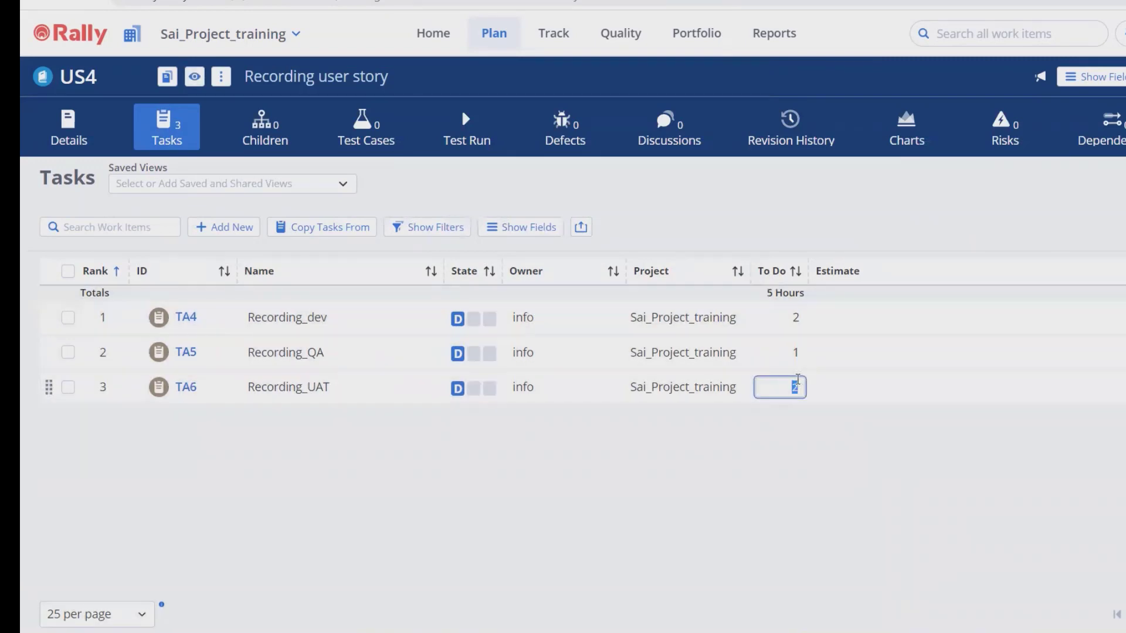
{"action": "type", "text": "1"}
{"action": "left_click", "coordinate": [728, 476]}
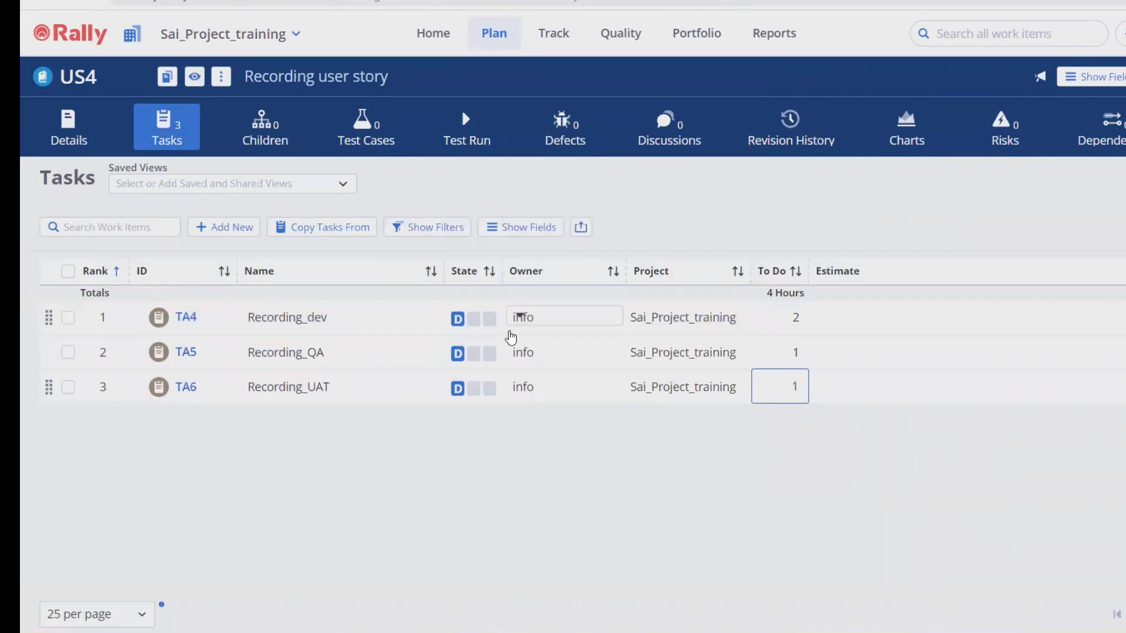
Step: Mark task TA4 Recording_dev as Completed
{"action": "left_click", "coordinate": [506, 324]}
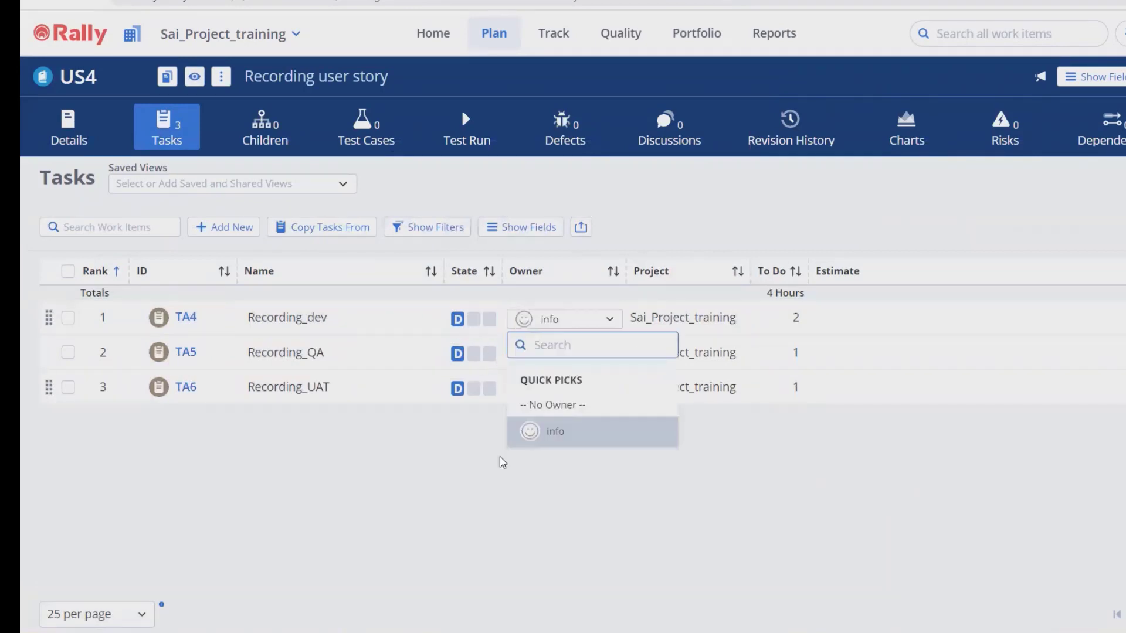
{"action": "left_click", "coordinate": [474, 318]}
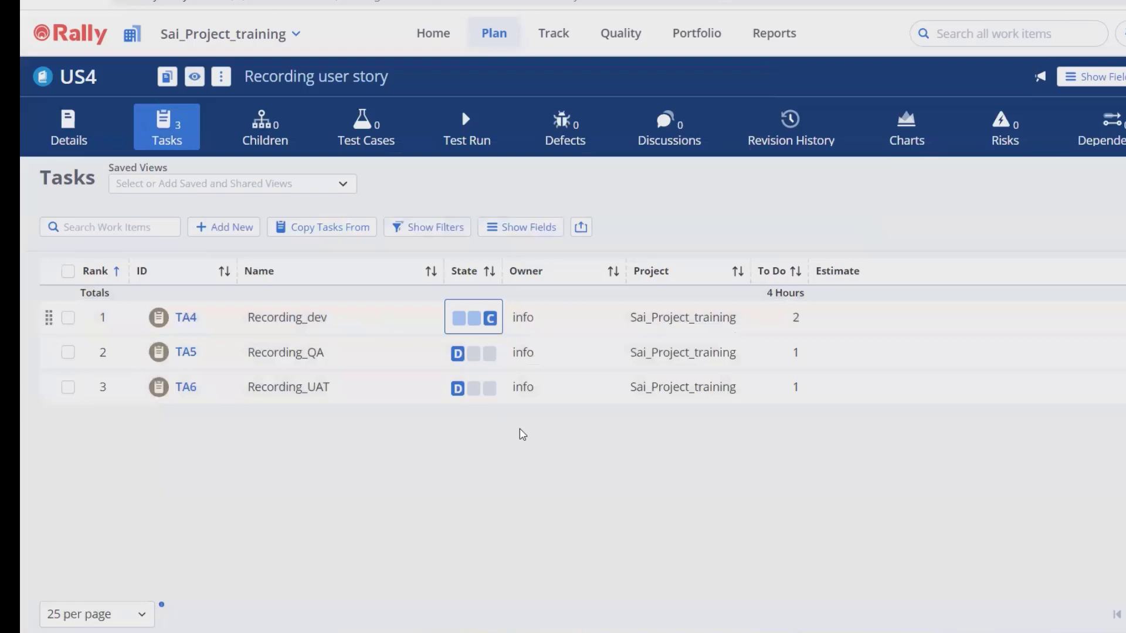
{"action": "left_click", "coordinate": [490, 321]}
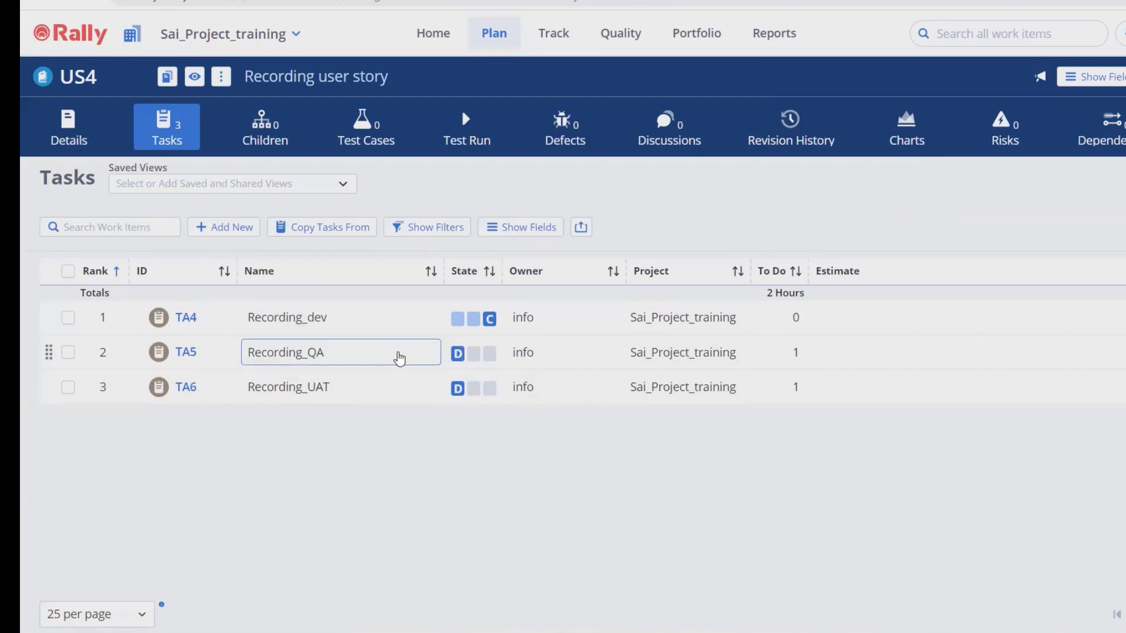
Step: Save US4 with schedule state Completed and go back to its task list
{"action": "left_click", "coordinate": [68, 126]}
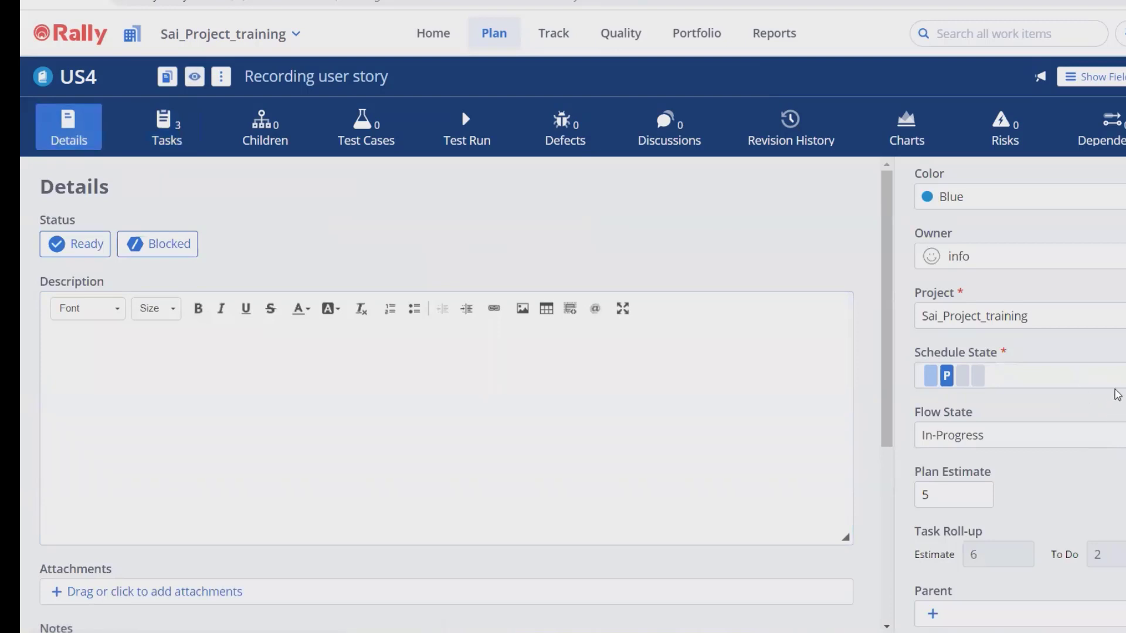
{"action": "left_click", "coordinate": [1115, 384]}
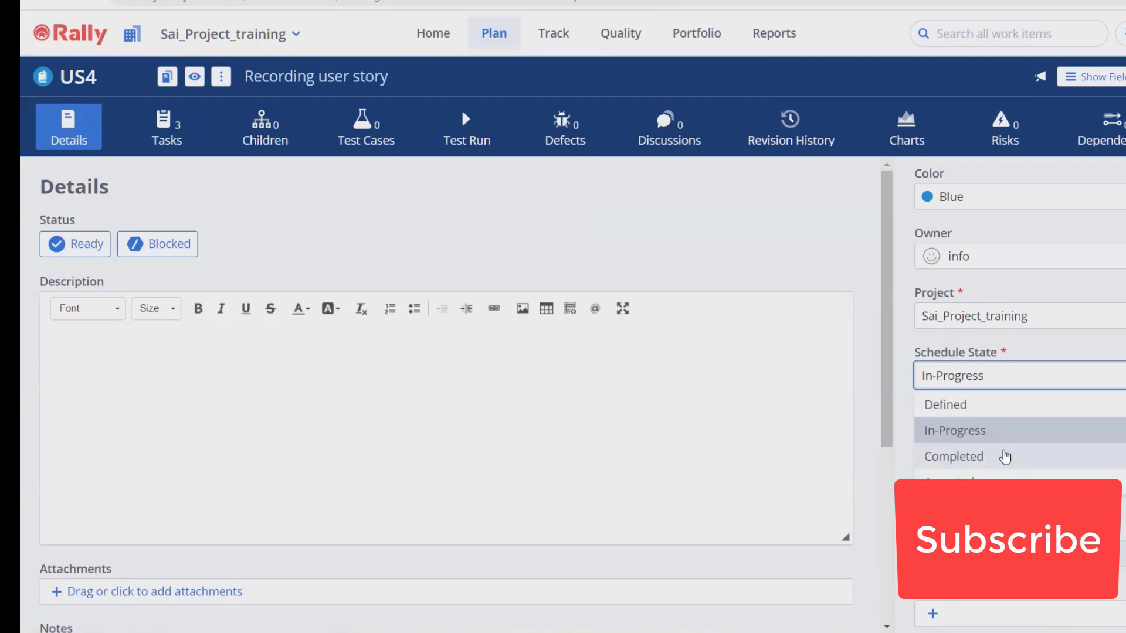
{"action": "left_click", "coordinate": [1003, 456]}
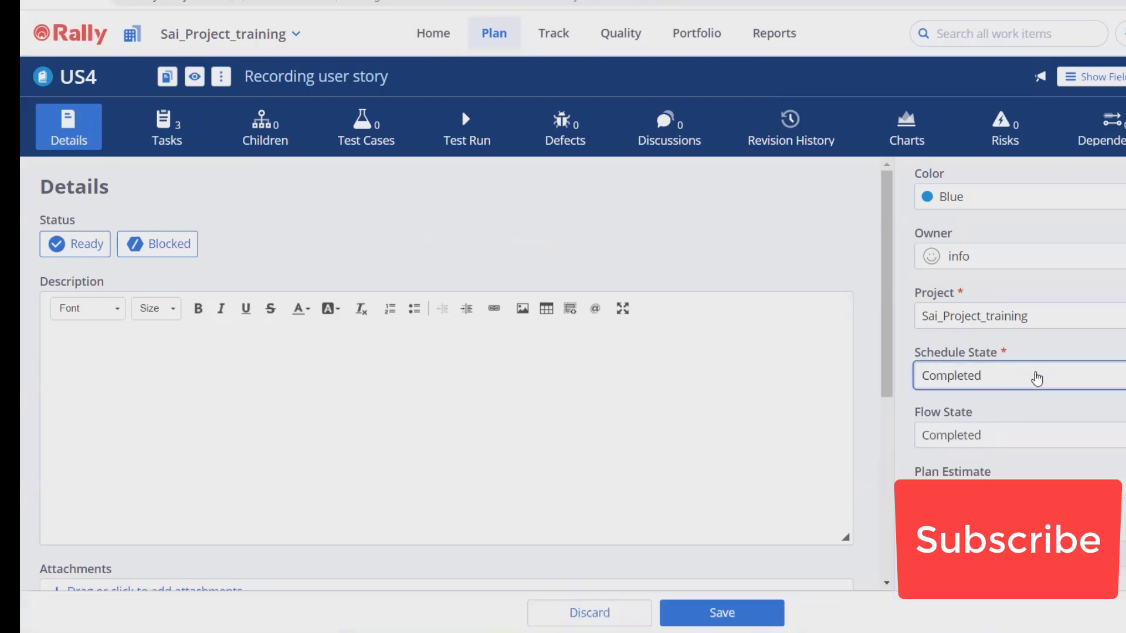
{"action": "left_click", "coordinate": [1041, 381]}
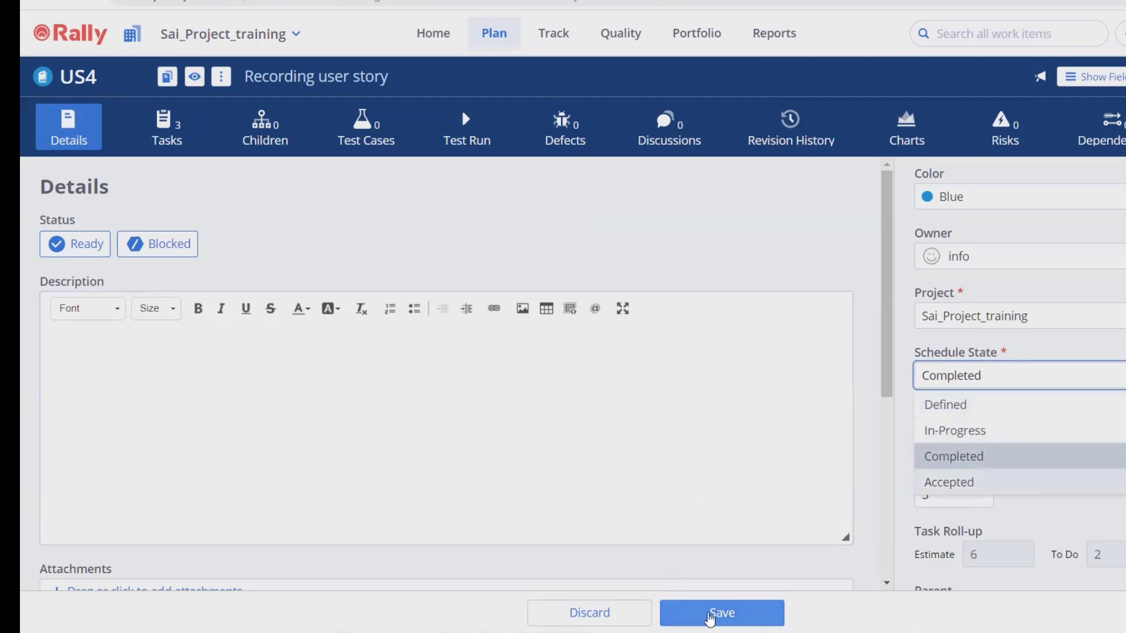
{"action": "left_click", "coordinate": [709, 616]}
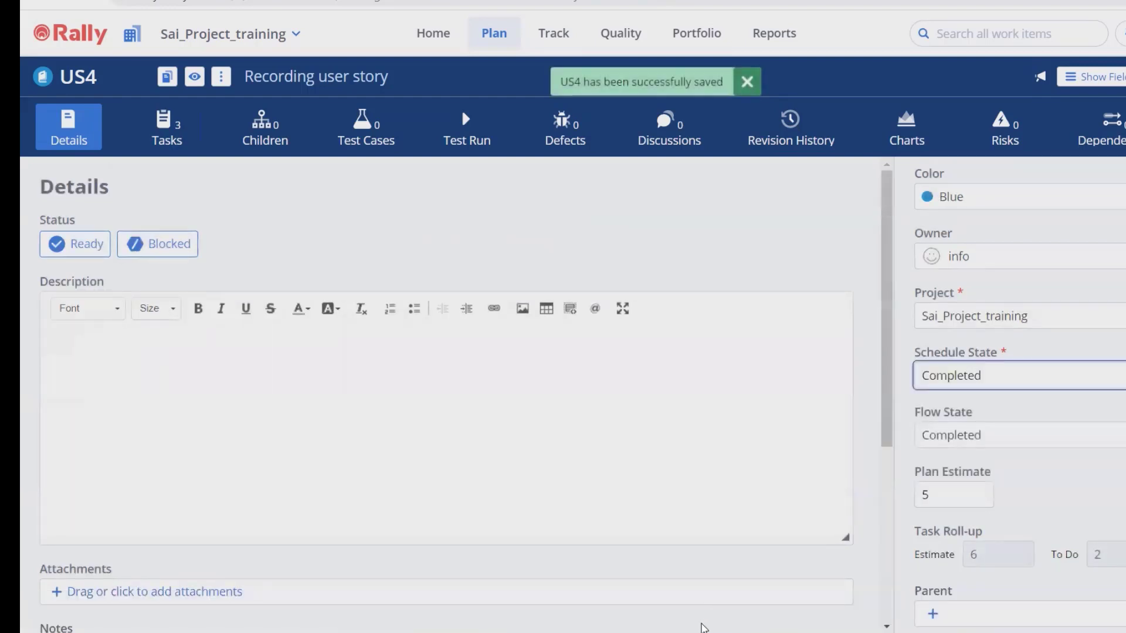
{"action": "left_click", "coordinate": [166, 135]}
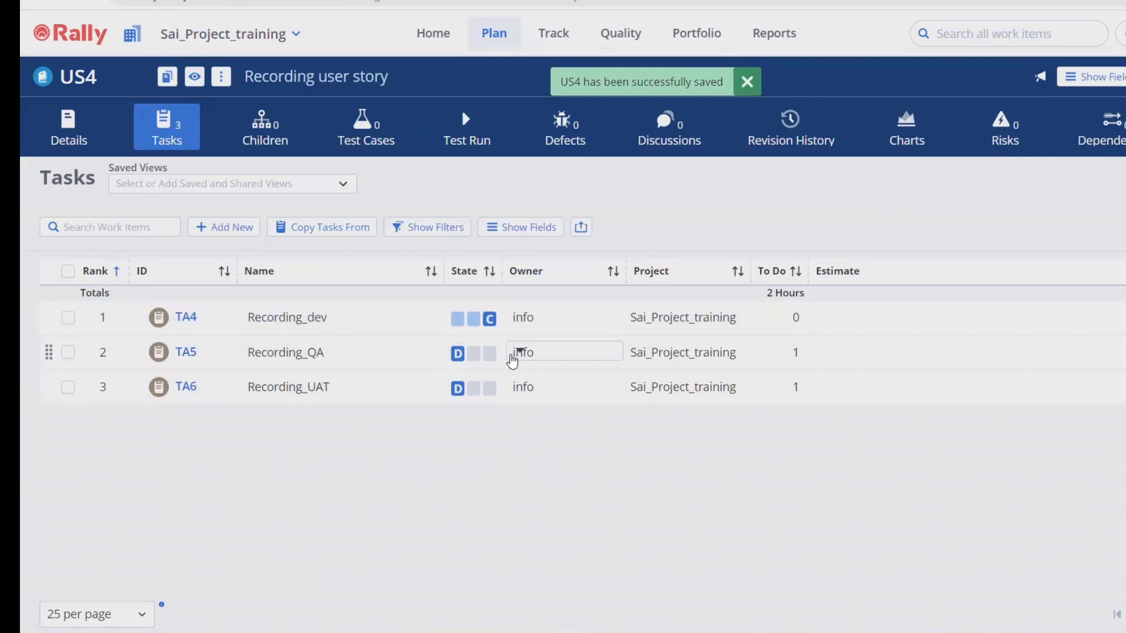
Step: Complete task Recording_QA and save the story's Completed schedule state
{"action": "left_click", "coordinate": [490, 352]}
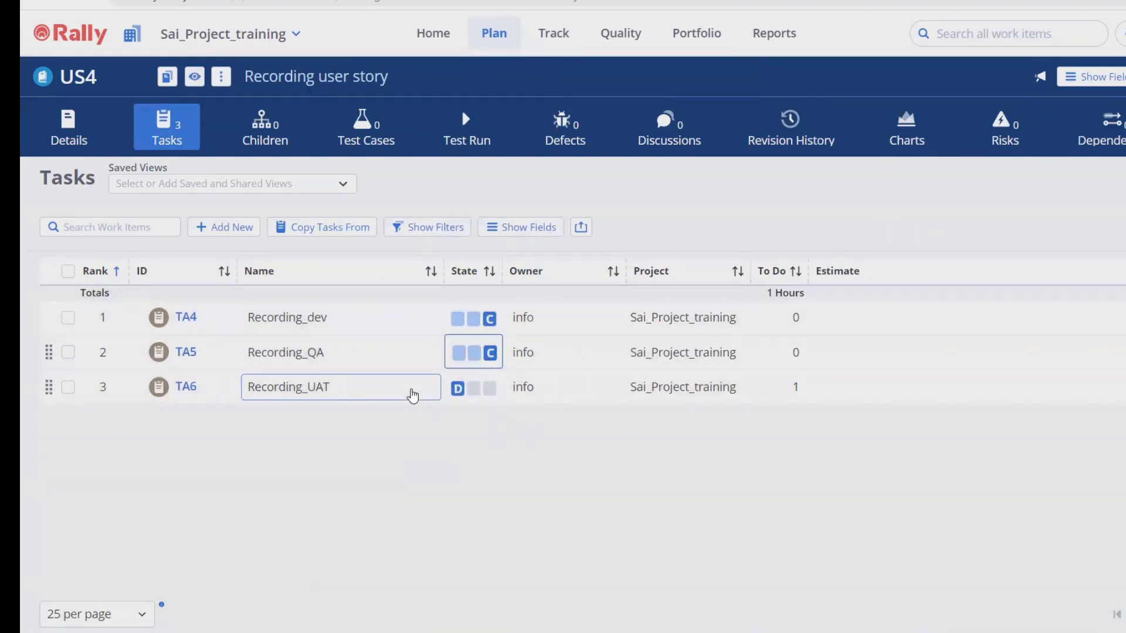
{"action": "left_click", "coordinate": [85, 134]}
{"action": "left_click", "coordinate": [1106, 378]}
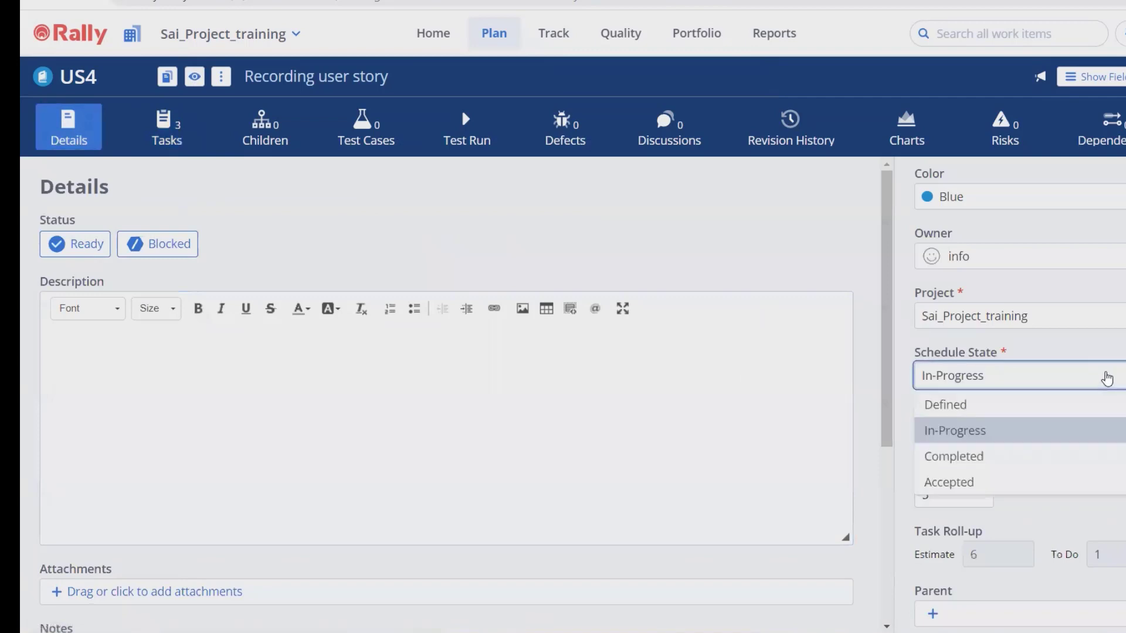
{"action": "left_click", "coordinate": [1007, 468]}
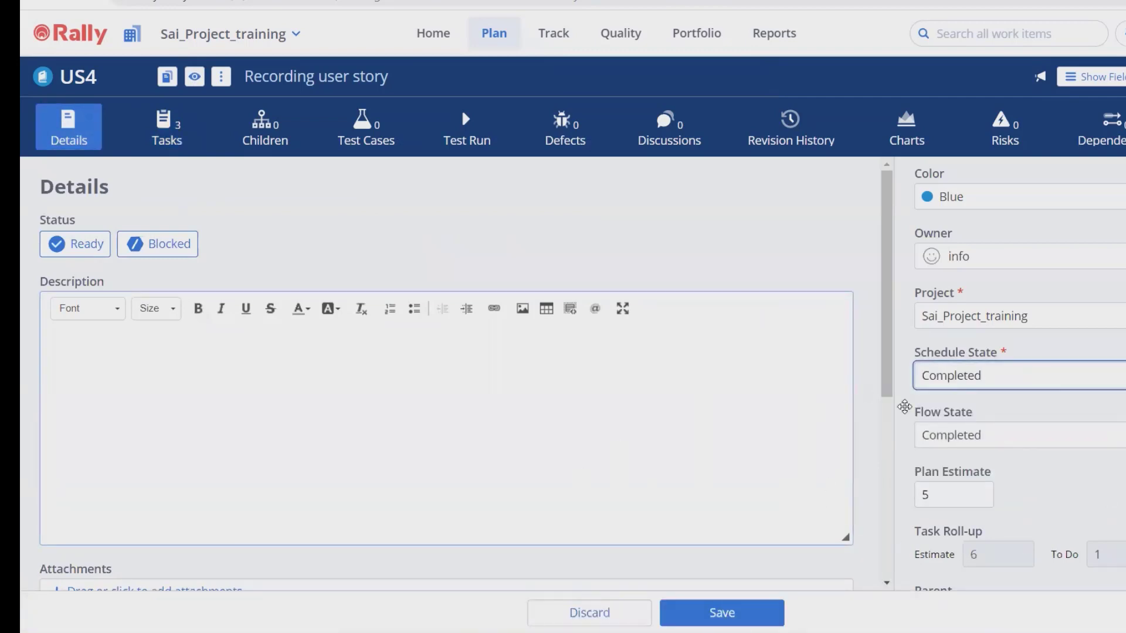
{"action": "left_click", "coordinate": [185, 144]}
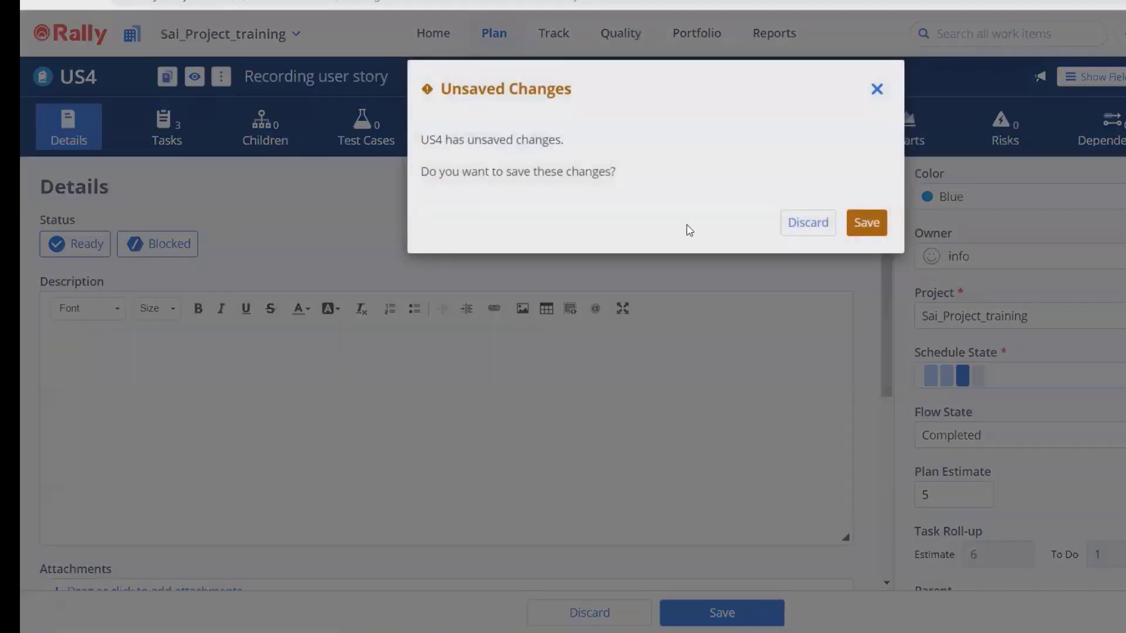
{"action": "left_click", "coordinate": [866, 218]}
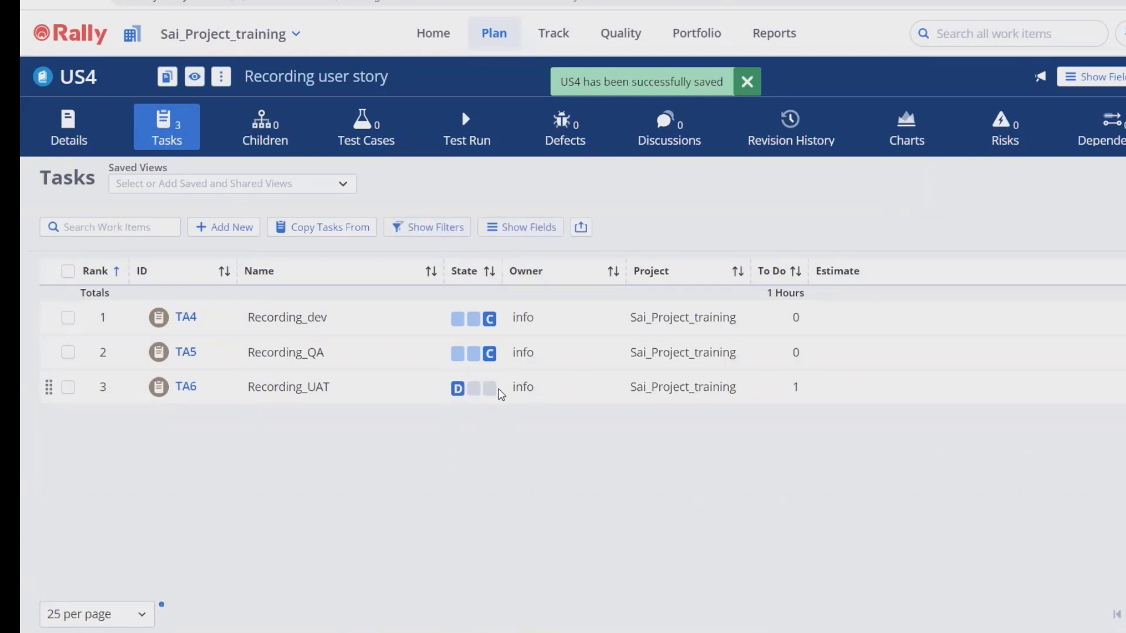
Step: Complete task Recording_UAT and save US4 with schedule state Accepted
{"action": "left_click", "coordinate": [491, 394]}
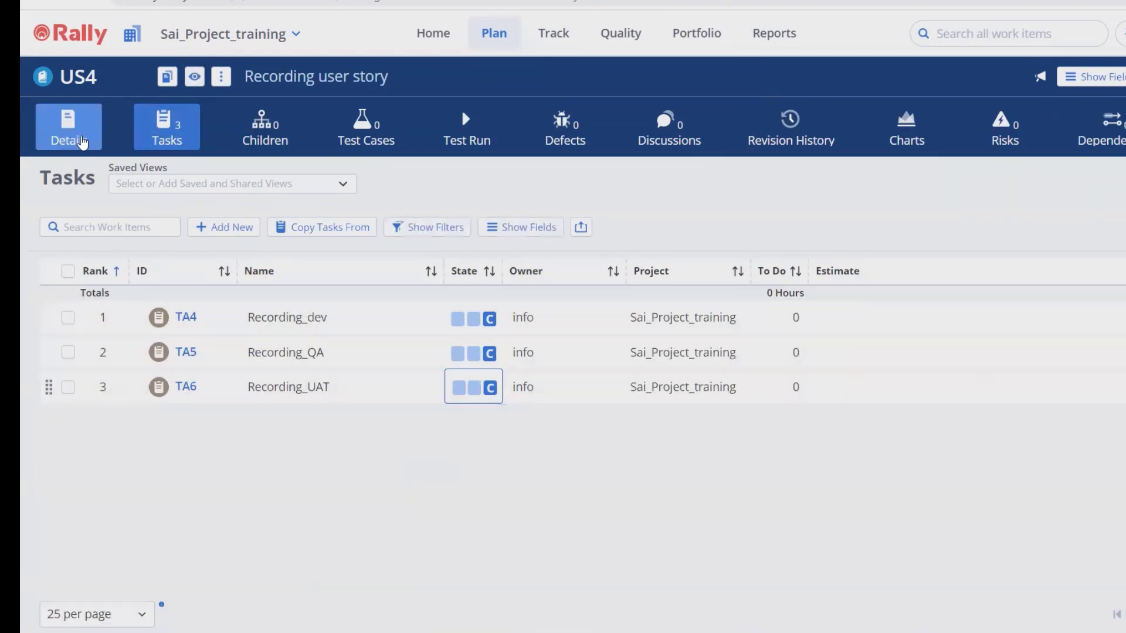
{"action": "left_click", "coordinate": [82, 143]}
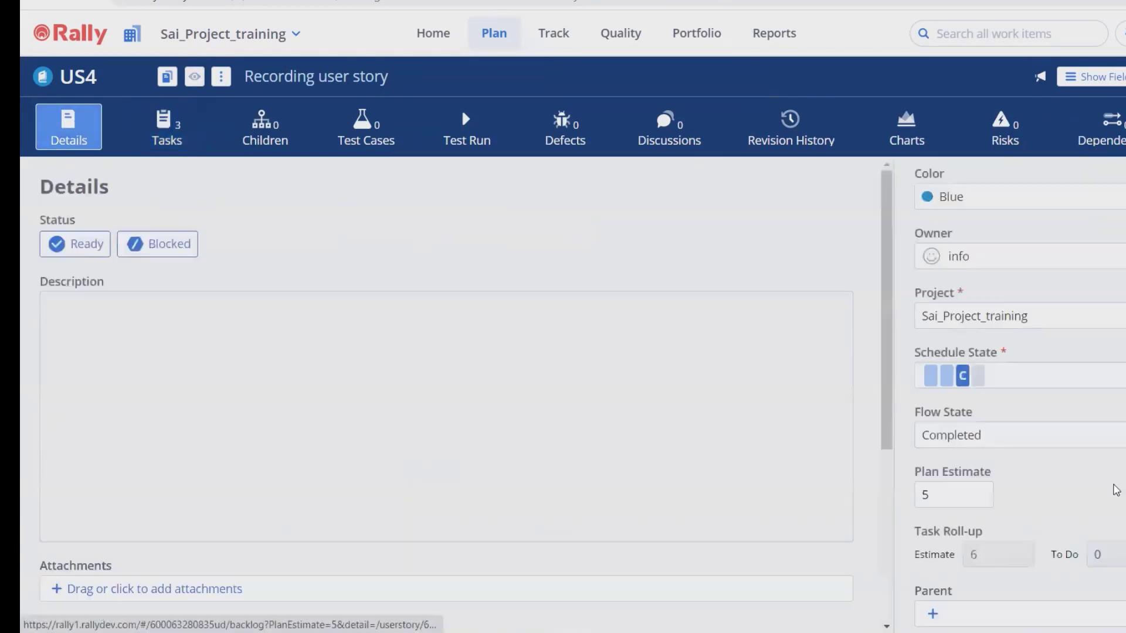
{"action": "left_click", "coordinate": [1045, 382]}
{"action": "left_click", "coordinate": [1011, 481]}
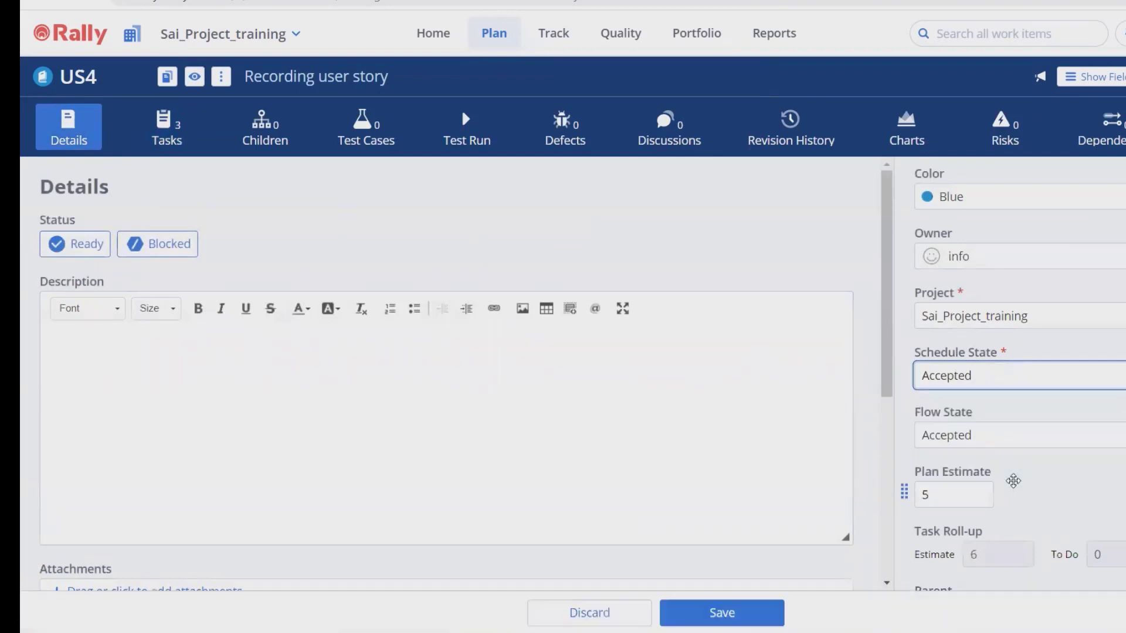
{"action": "left_click", "coordinate": [723, 620]}
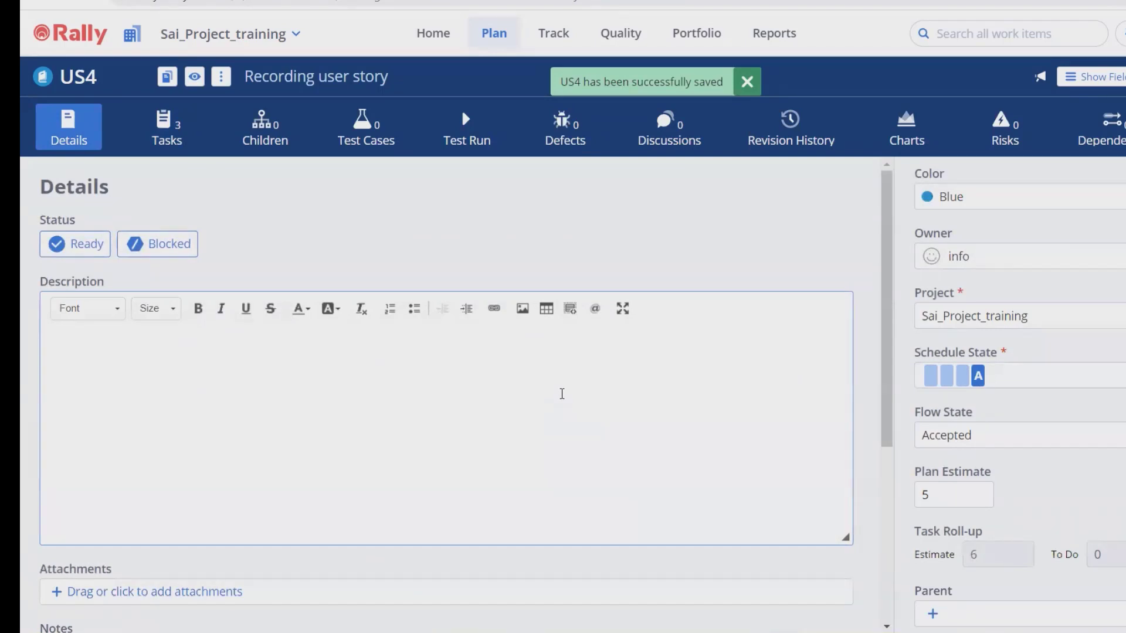
Step: Return to the Backlog, now listing US3 and US4 for 10 points total
{"action": "key", "text": "alt+Left"}
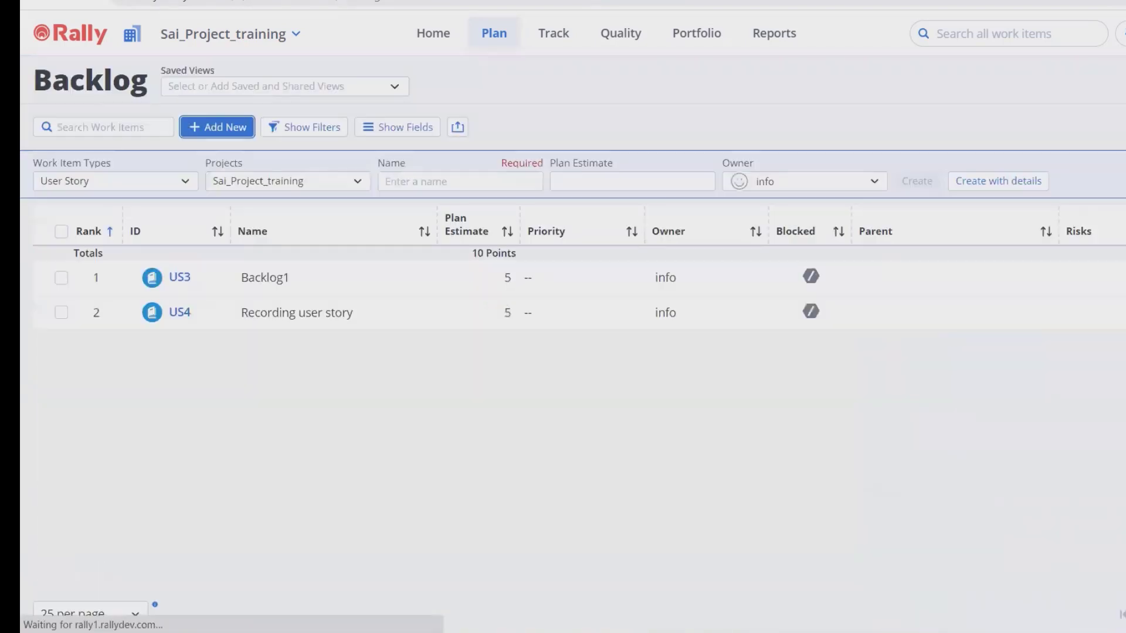